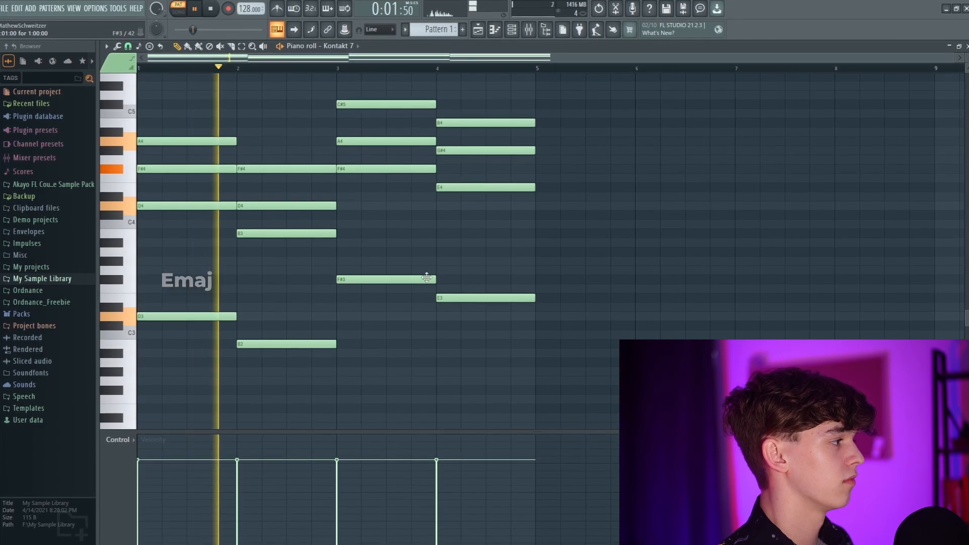
- Play the four-chord progression and select its bass notes, followed by the matching root notes D4, B3, F#4 and E4 above them
{"action": "scroll", "coordinate": [462, 296], "scroll_direction": "up", "scroll_amount": 1}
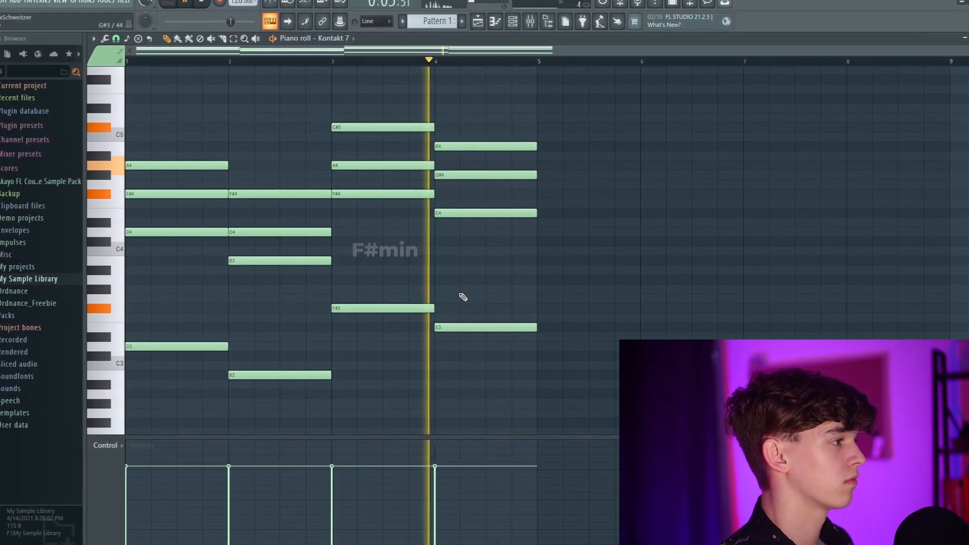
{"action": "key", "text": "space"}
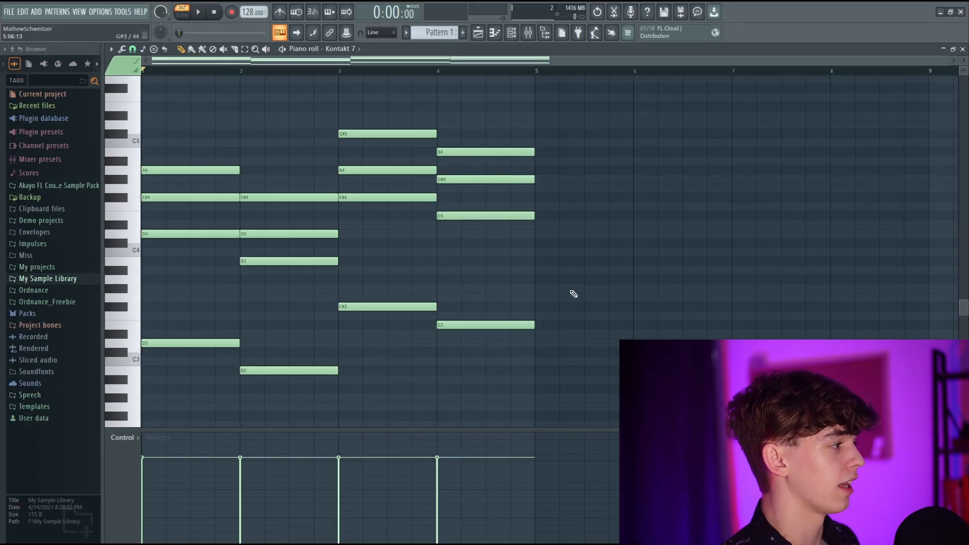
{"action": "left_click_drag", "start_coordinate": [570, 302], "coordinate": [169, 416]}
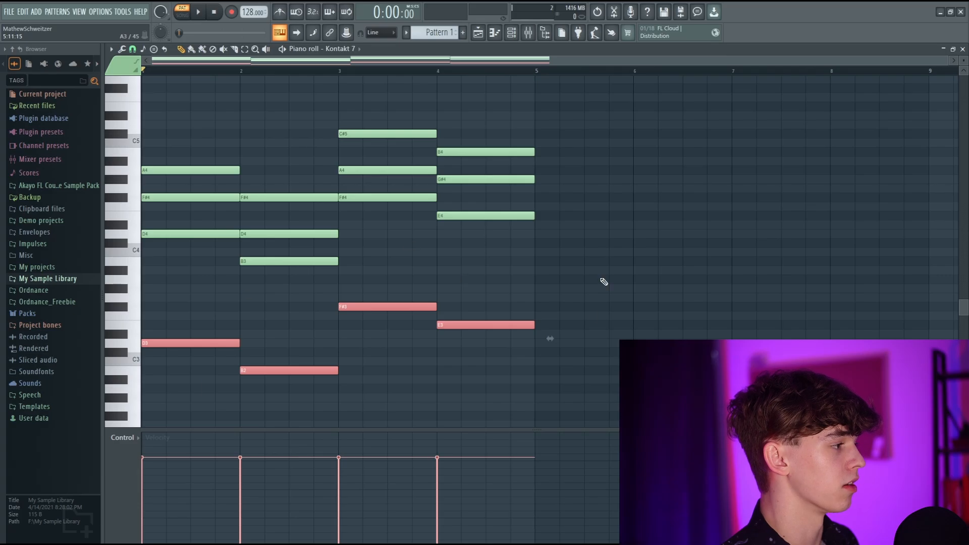
{"action": "left_click_drag", "start_coordinate": [200, 223], "coordinate": [210, 236]}
{"action": "left_click_drag", "start_coordinate": [264, 254], "coordinate": [275, 264]}
{"action": "left_click_drag", "start_coordinate": [350, 192], "coordinate": [360, 200]}
{"action": "left_click_drag", "start_coordinate": [454, 203], "coordinate": [467, 217]}
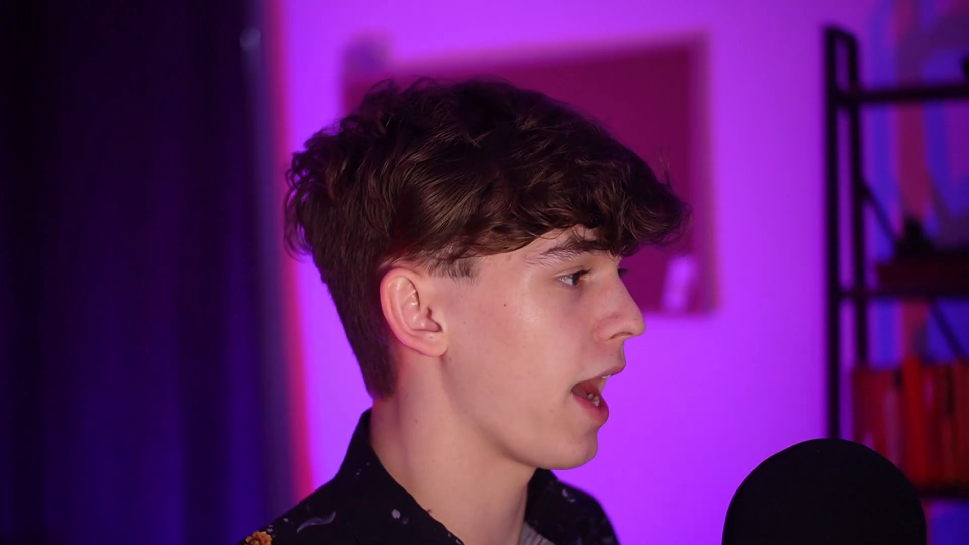
- Raise the third of each chord (F#4, D4, A4 and G#4) by one octave and play the result
{"action": "left_click", "coordinate": [216, 251]}
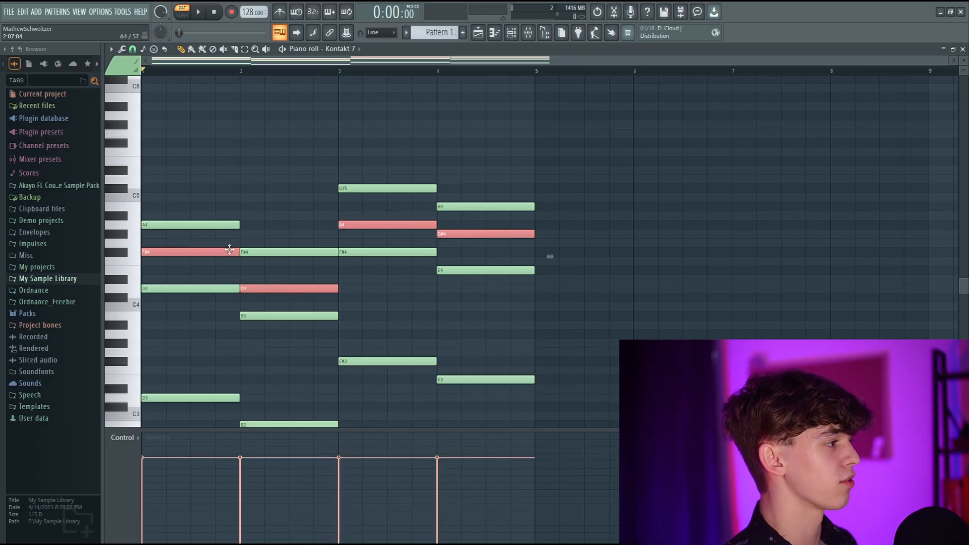
{"action": "scroll", "coordinate": [390, 326], "scroll_direction": "up", "scroll_amount": 3}
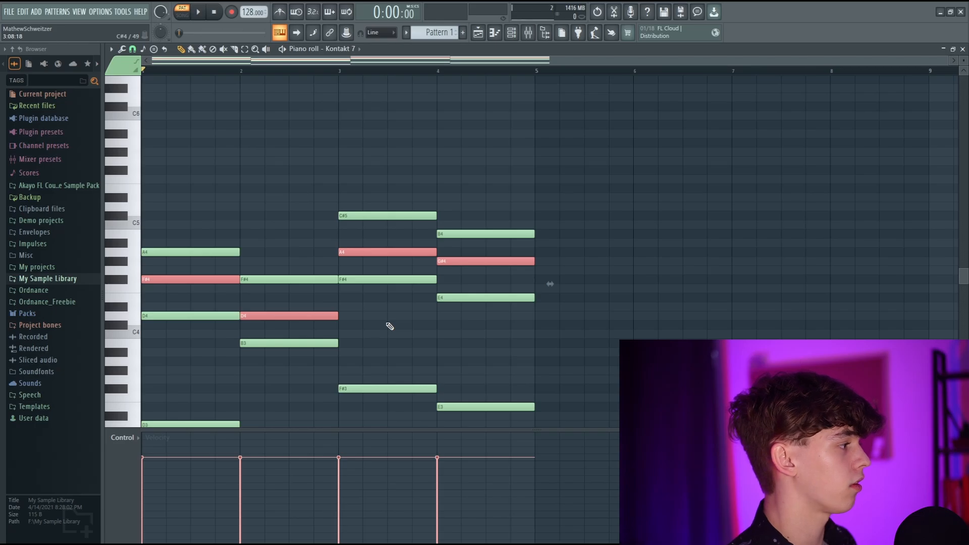
{"action": "key", "text": "ctrl+Up"}
{"action": "scroll", "coordinate": [654, 273], "scroll_direction": "down", "scroll_amount": 3}
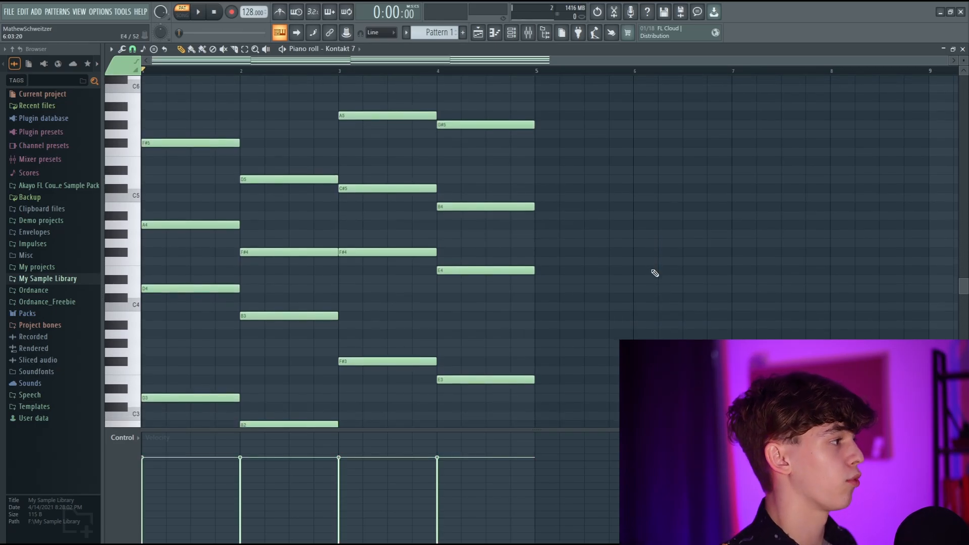
{"action": "key", "text": "space"}
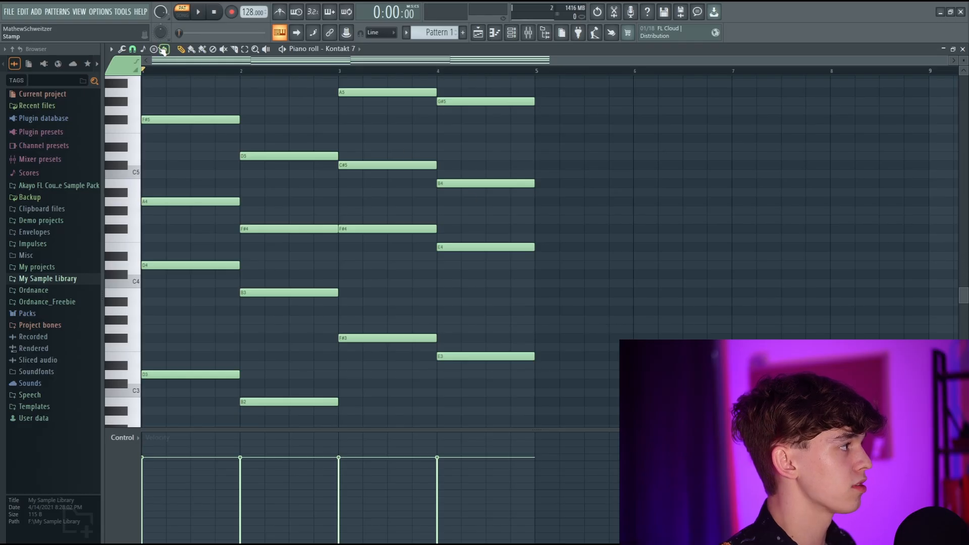
- Stamp an F# natural minor scale from F#3 to E5 after the fourth chord as reference, and add C#5 to the first chord
{"action": "left_click", "coordinate": [163, 51]}
{"action": "mouse_move", "coordinate": [155, 49]}
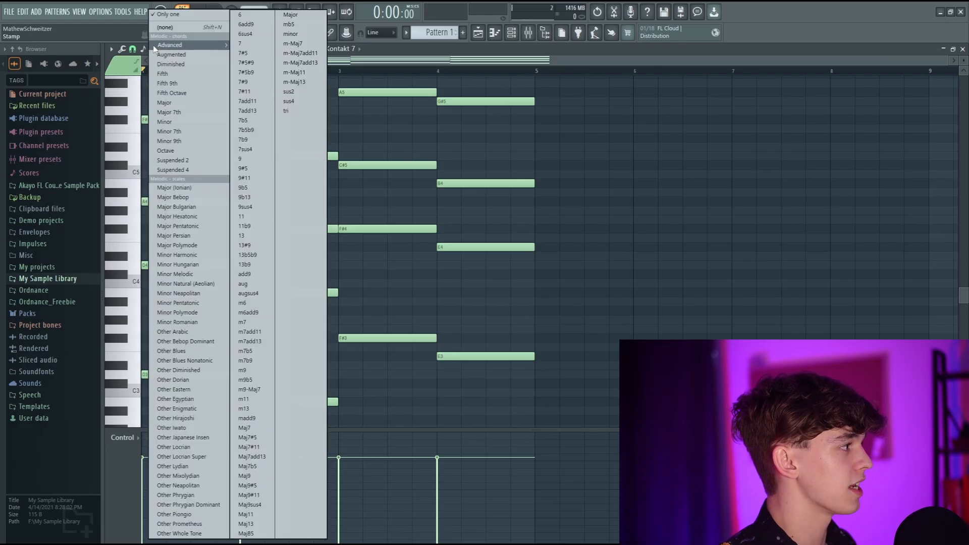
{"action": "left_click", "coordinate": [193, 352]}
{"action": "left_click", "coordinate": [588, 265]}
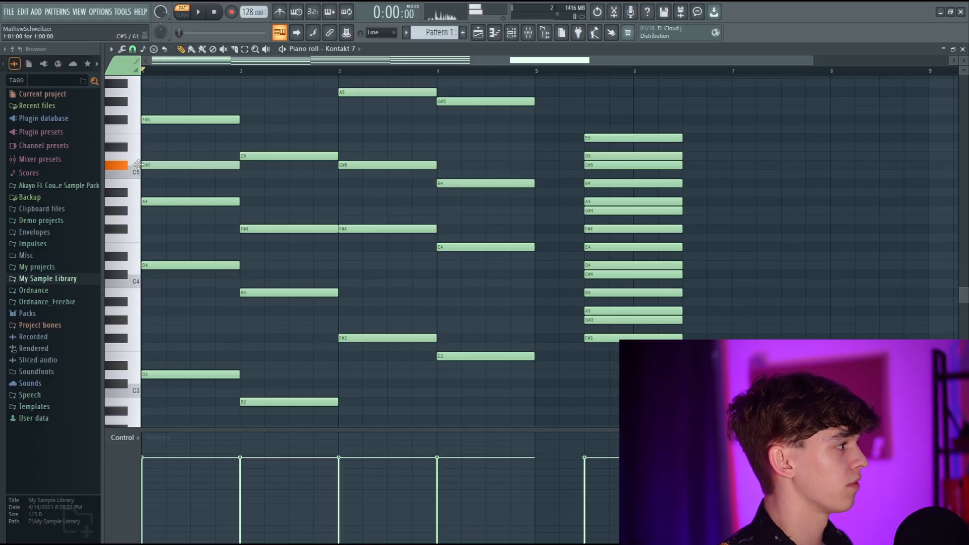
- Lower the first chord's D5 note by one octave to D4 and play the chord
{"action": "scroll", "coordinate": [222, 212], "scroll_direction": "up", "scroll_amount": 3}
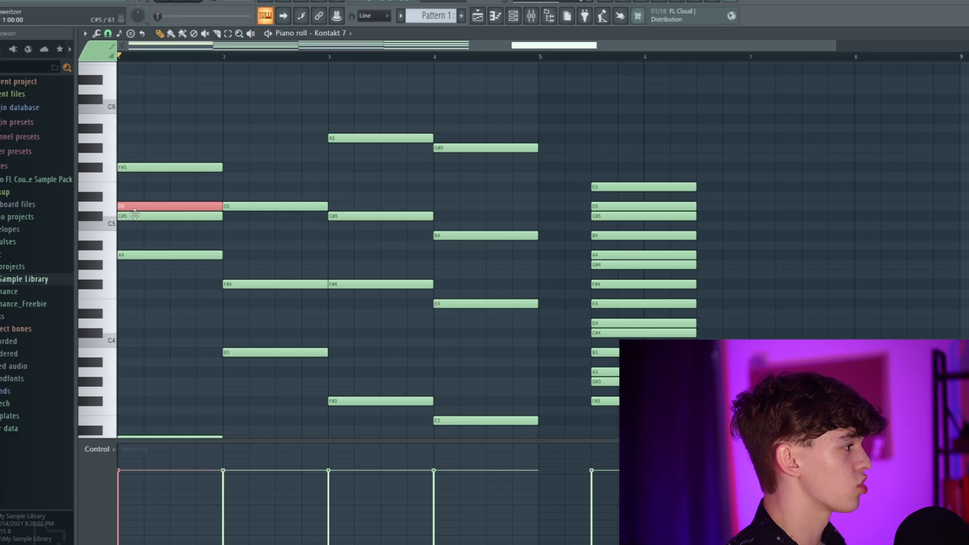
{"action": "key", "text": "ctrl+Down"}
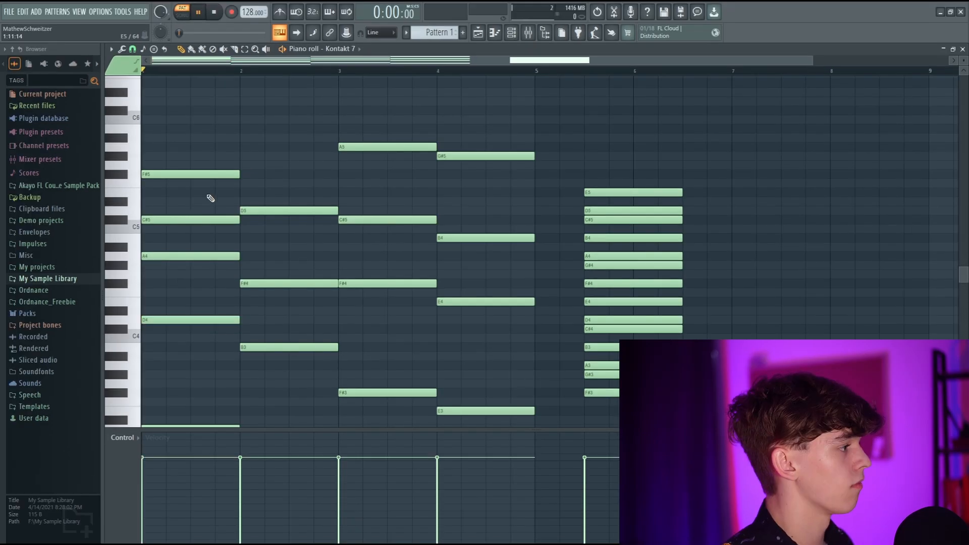
{"action": "scroll", "coordinate": [211, 198], "scroll_direction": "down", "scroll_amount": 1}
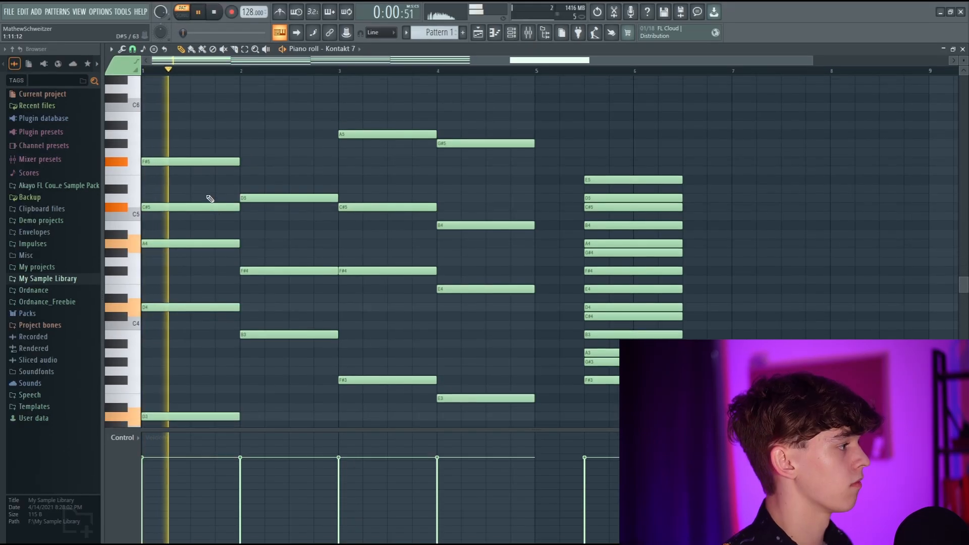
{"action": "scroll", "coordinate": [207, 198], "scroll_direction": "up", "scroll_amount": 1}
{"action": "key", "text": "space"}
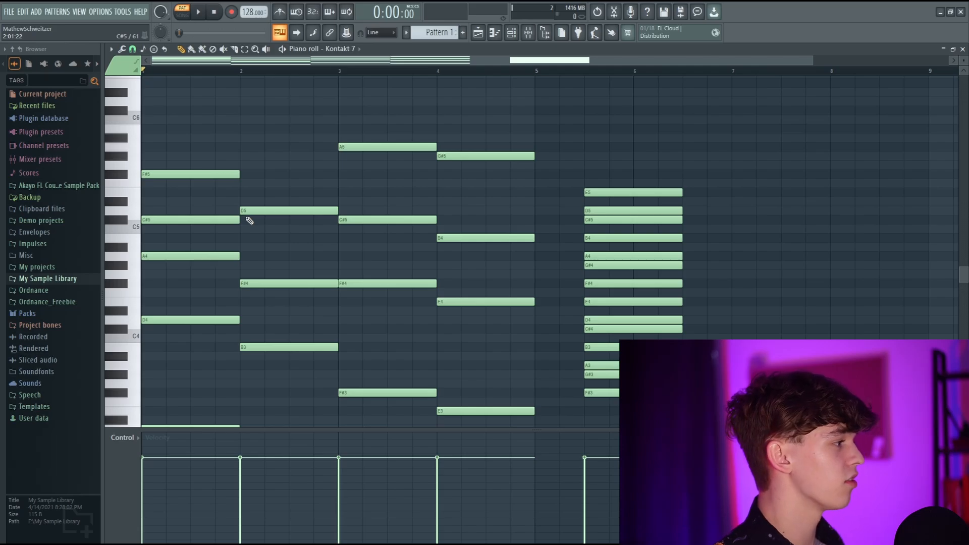
- Add C#5 and A4 notes to the second chord, each filling the whole bar, and play the progression
{"action": "scroll", "coordinate": [249, 220], "scroll_direction": "up", "scroll_amount": 1}
{"action": "left_click", "coordinate": [244, 245]}
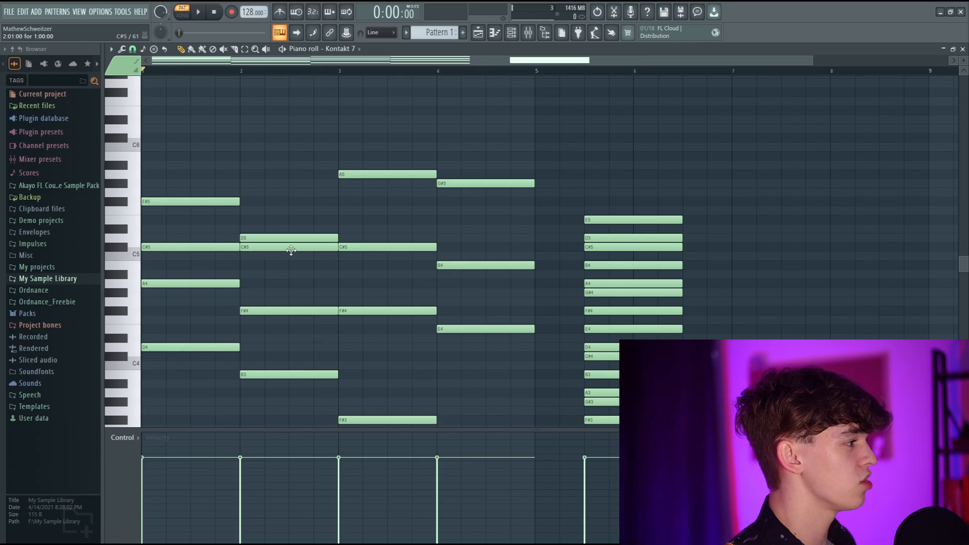
{"action": "left_click_drag", "start_coordinate": [264, 225], "coordinate": [279, 251]}
{"action": "left_click", "coordinate": [317, 285], "text": "ctrl"}
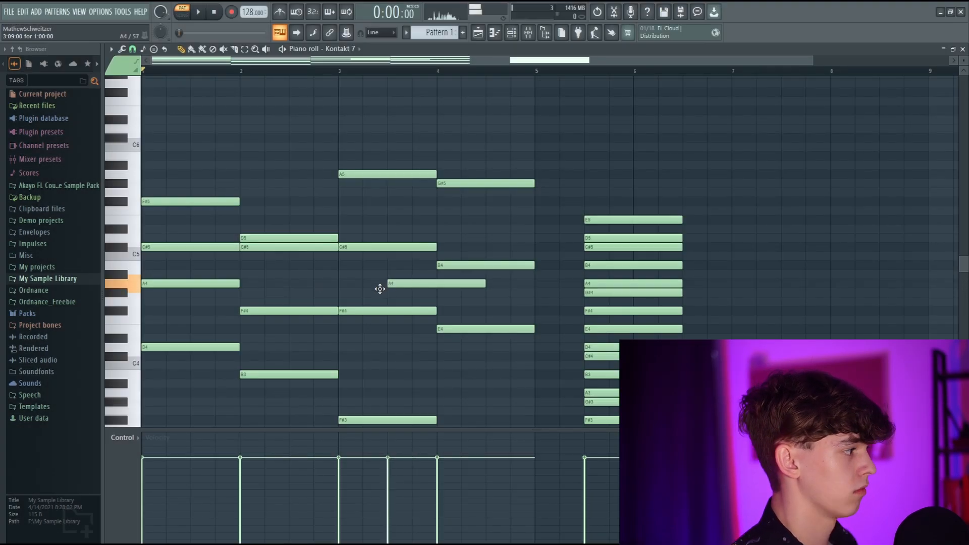
{"action": "scroll", "coordinate": [321, 296], "scroll_direction": "down", "scroll_amount": 2}
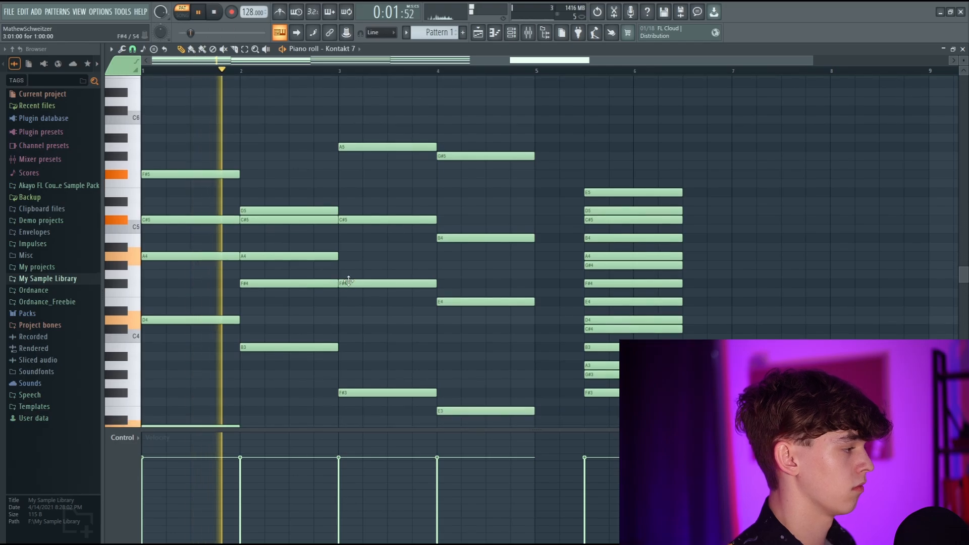
- Add an E5 note to the third chord and a C#5 note to the fourth chord, and play the progression
{"action": "scroll", "coordinate": [328, 269], "scroll_direction": "down", "scroll_amount": 3}
{"action": "scroll", "coordinate": [303, 255], "scroll_direction": "up", "scroll_amount": 2}
{"action": "key", "text": "space"}
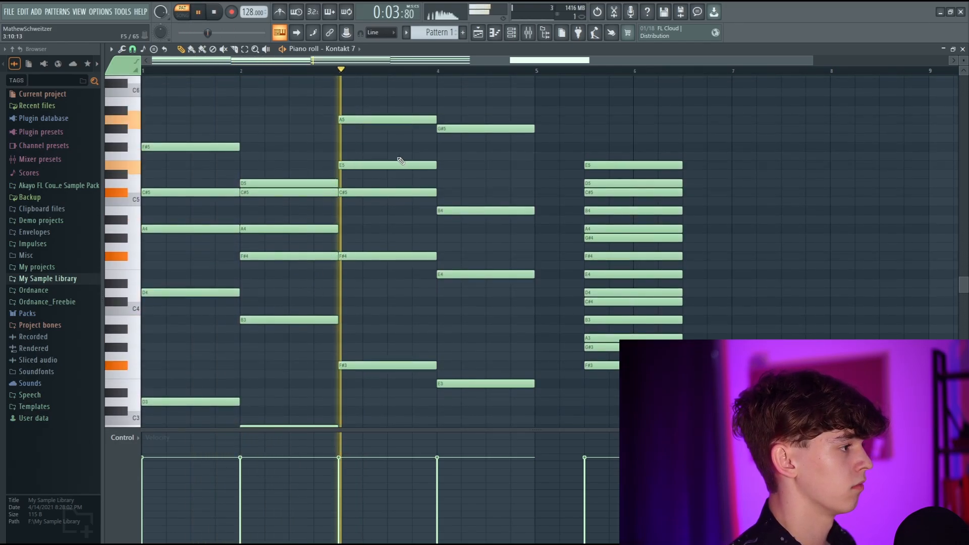
{"action": "left_click", "coordinate": [443, 166]}
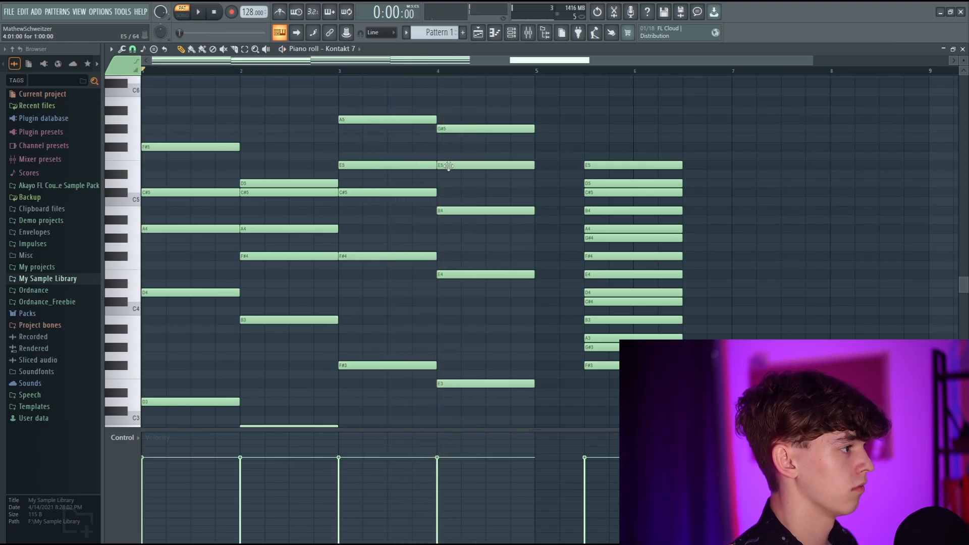
{"action": "scroll", "coordinate": [463, 249], "scroll_direction": "up", "scroll_amount": 3}
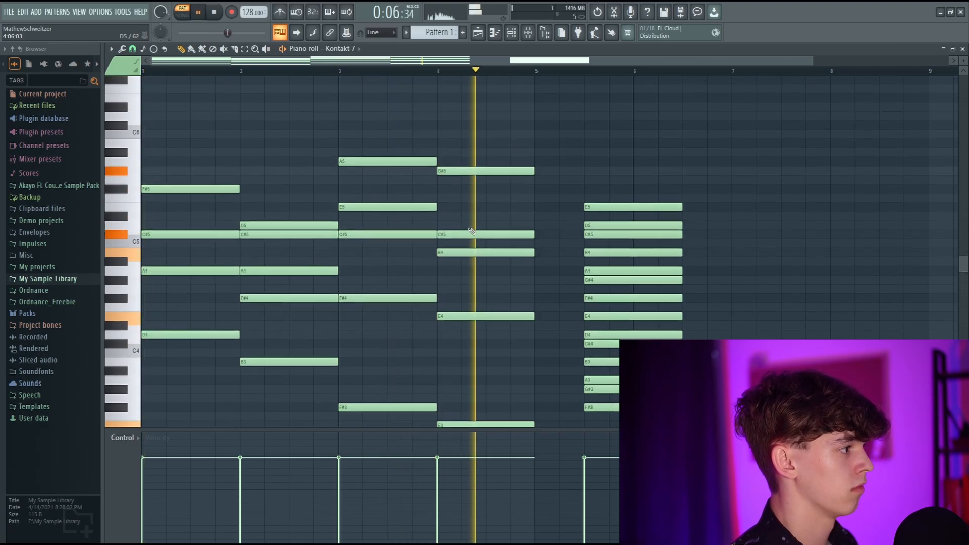
{"action": "key", "text": "space"}
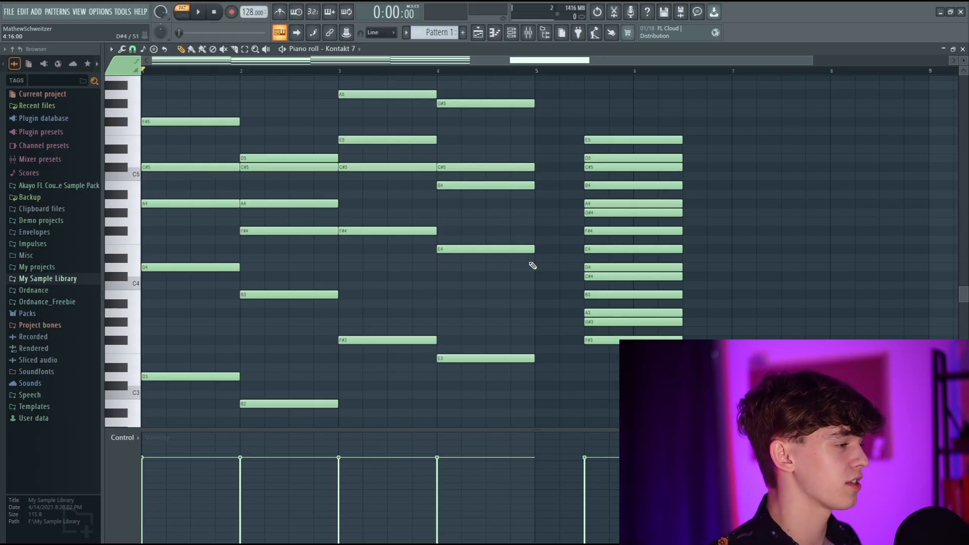
- Raise the second chord's A4 note by one octave to A5 and play the progression
{"action": "scroll", "coordinate": [343, 310], "scroll_direction": "up", "scroll_amount": 2}
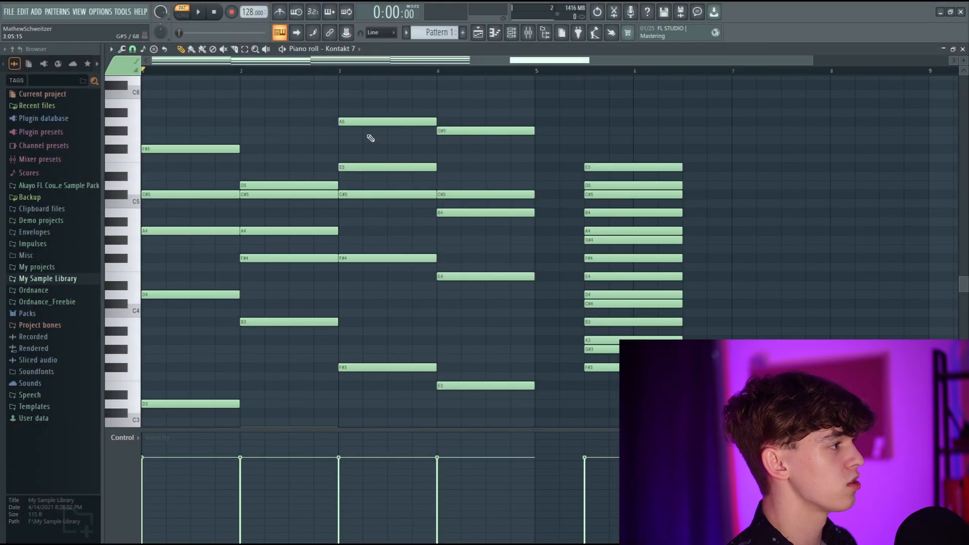
{"action": "scroll", "coordinate": [315, 188], "scroll_direction": "up", "scroll_amount": 2}
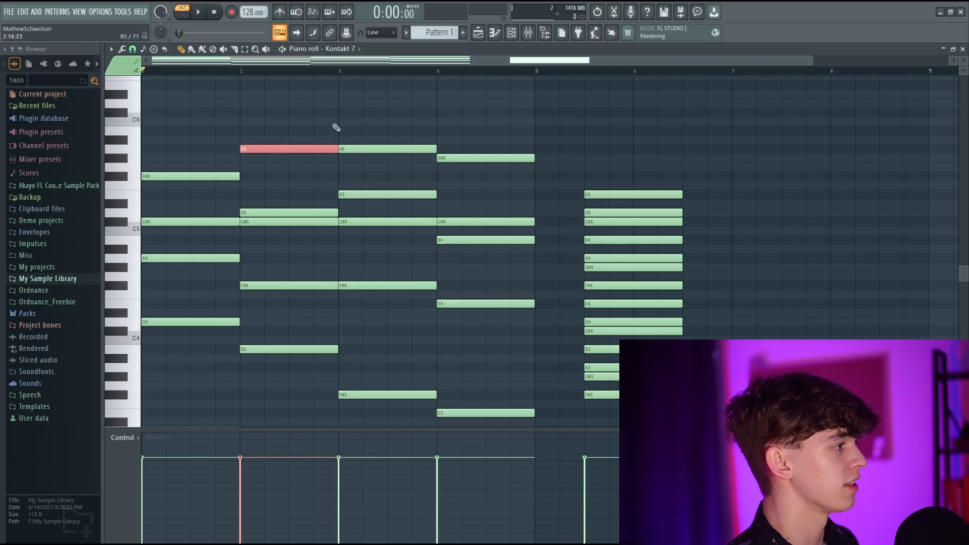
{"action": "key", "text": "space"}
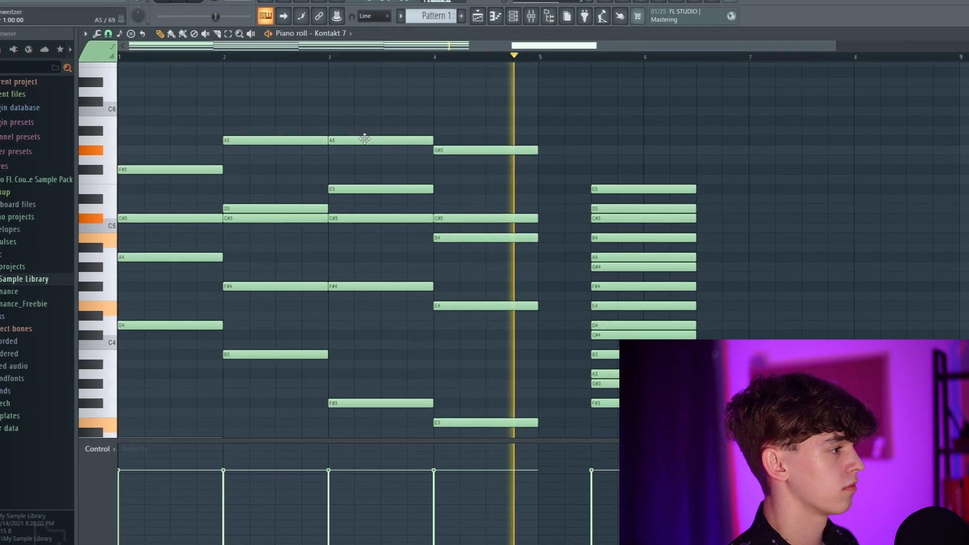
{"action": "key", "text": "space"}
- Delete the stamped scale, lower the top notes of the last three chords one octave to A4, A4 and G#4, and play the result
{"action": "key", "text": "ctrl+z"}
{"action": "scroll", "coordinate": [212, 109], "scroll_direction": "up", "scroll_amount": 1}
{"action": "left_click_drag", "start_coordinate": [211, 109], "coordinate": [593, 187]}
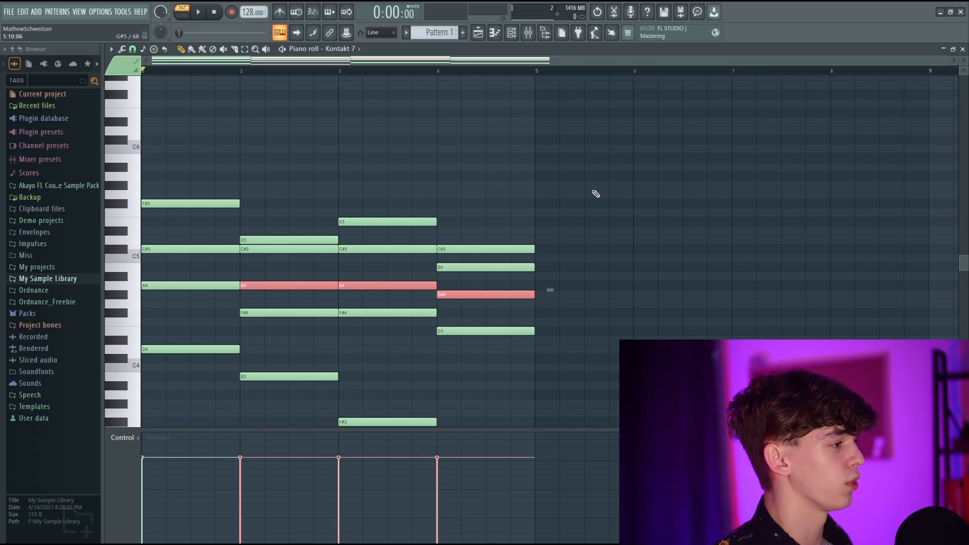
{"action": "key", "text": "space"}
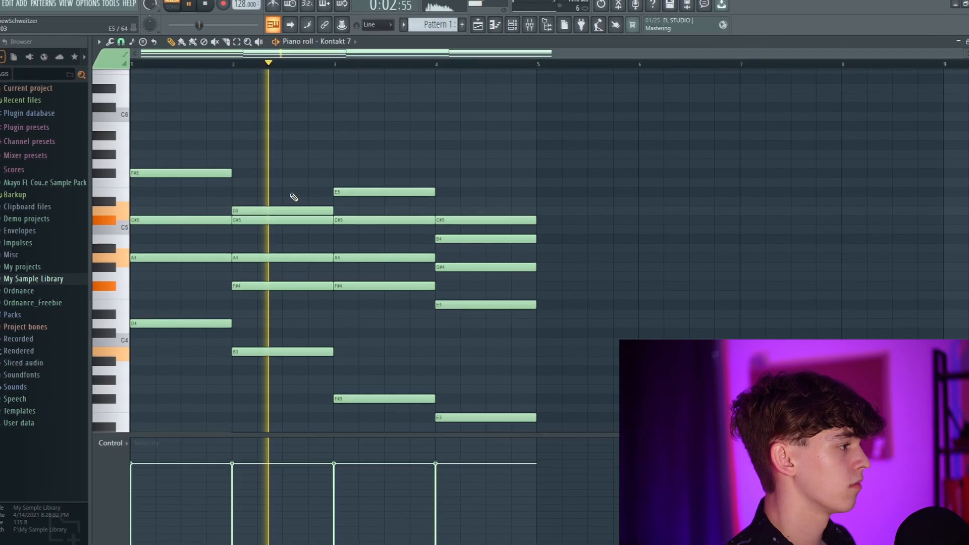
{"action": "scroll", "coordinate": [448, 173], "scroll_direction": "down", "scroll_amount": 3}
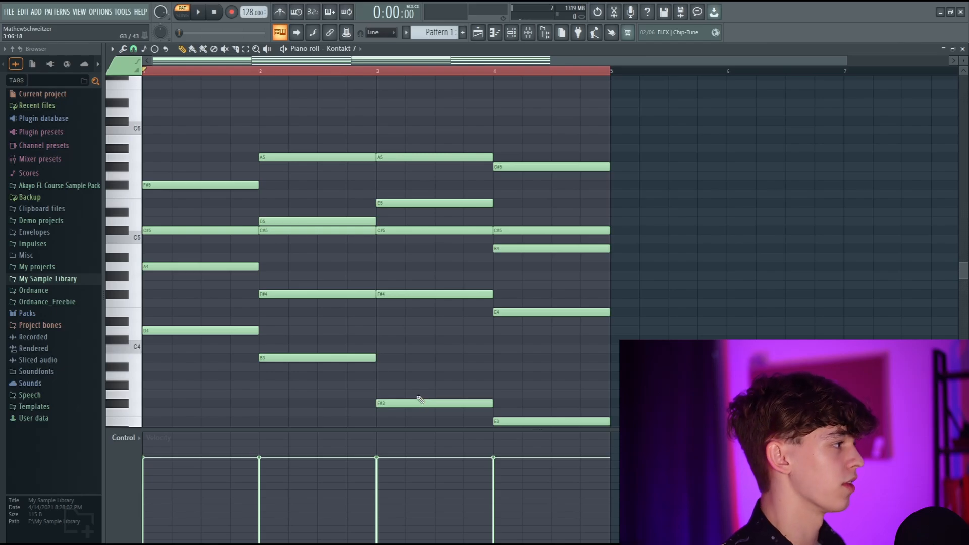
- Add a full-bar A5 note to both the first and fourth chords while playing the progression
{"action": "key", "text": "space"}
{"action": "left_click_drag", "start_coordinate": [237, 156], "coordinate": [256, 156]}
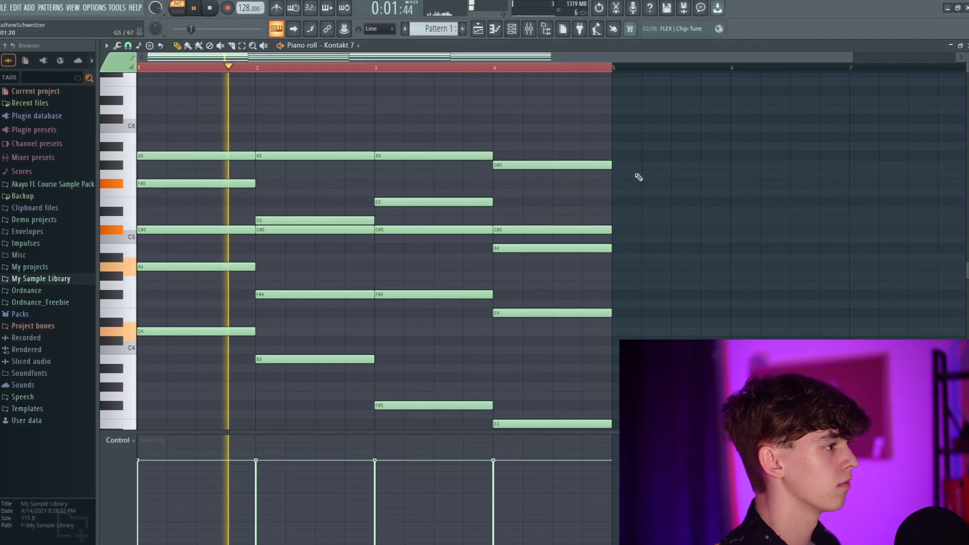
{"action": "left_click", "coordinate": [519, 152]}
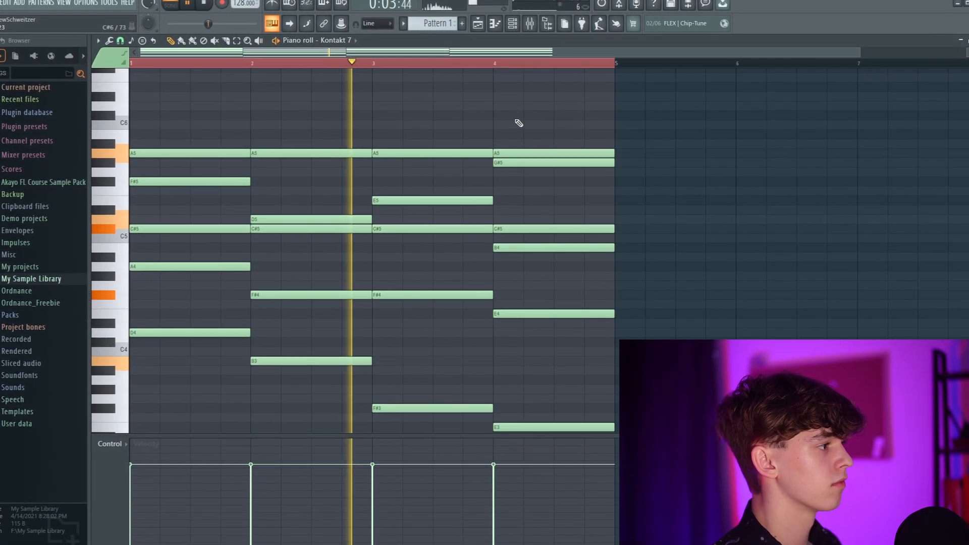
{"action": "scroll", "coordinate": [534, 130], "scroll_direction": "down", "scroll_amount": 5}
{"action": "scroll", "coordinate": [555, 141], "scroll_direction": "up", "scroll_amount": 4}
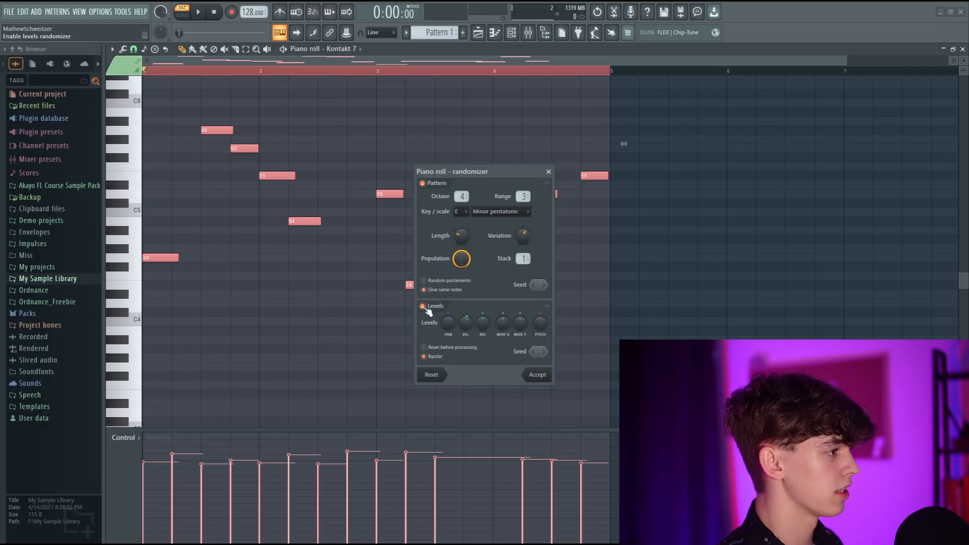
- Randomize only the note velocities with pattern randomization disabled, and shift them using the level scaling offset
{"action": "left_click", "coordinate": [423, 184]}
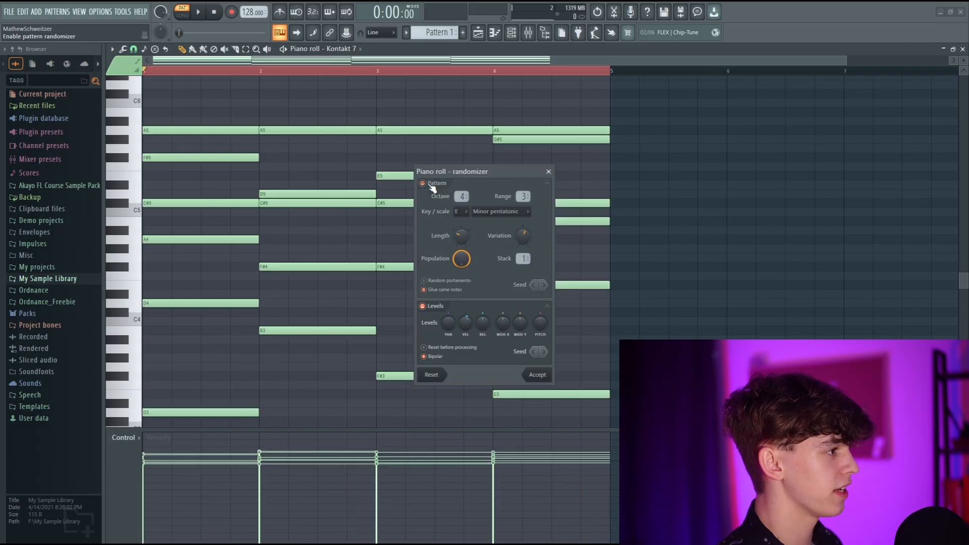
{"action": "left_click_drag", "start_coordinate": [465, 322], "coordinate": [465, 326]}
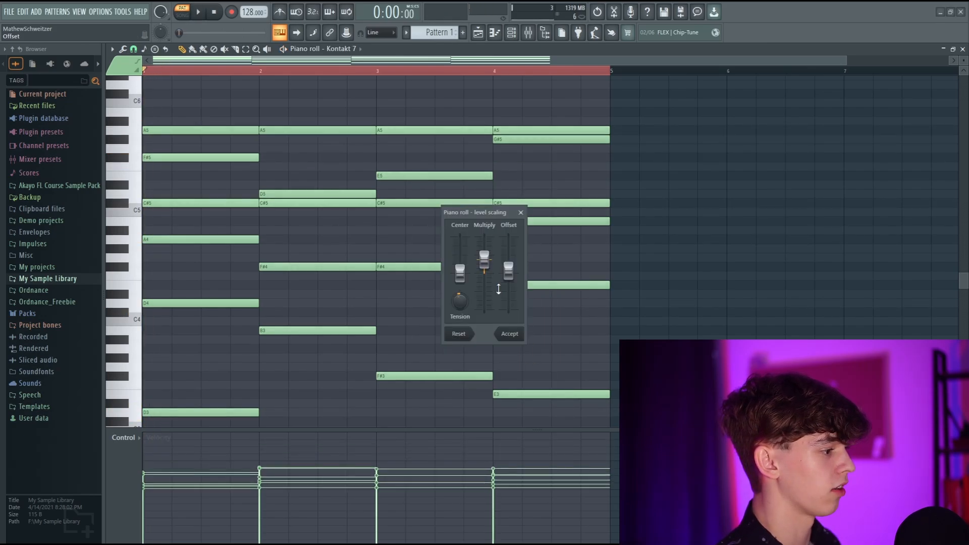
{"action": "left_click_drag", "start_coordinate": [498, 289], "coordinate": [498, 277]}
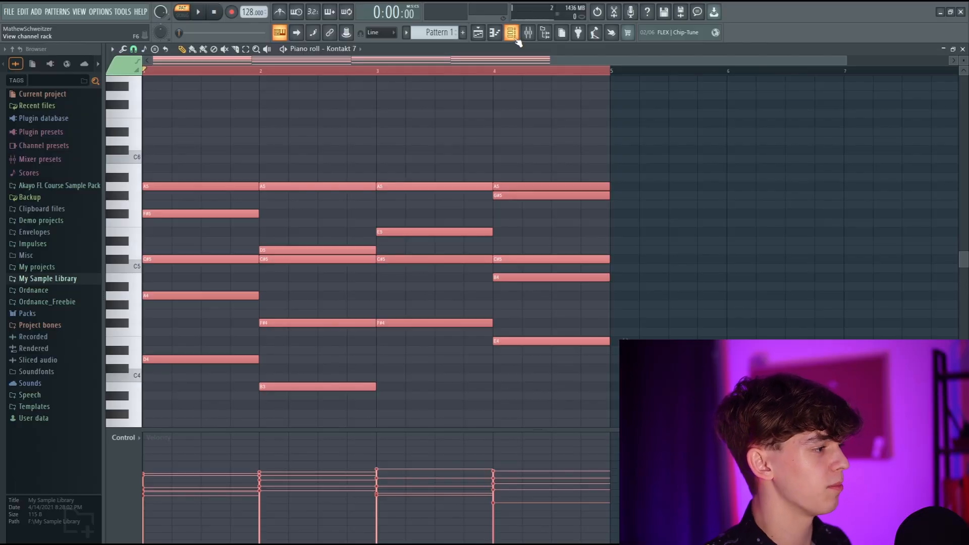
- Enable the delay and reverb effects on the Serum pluck and adjust the delay's filter
{"action": "left_click", "coordinate": [516, 39]}
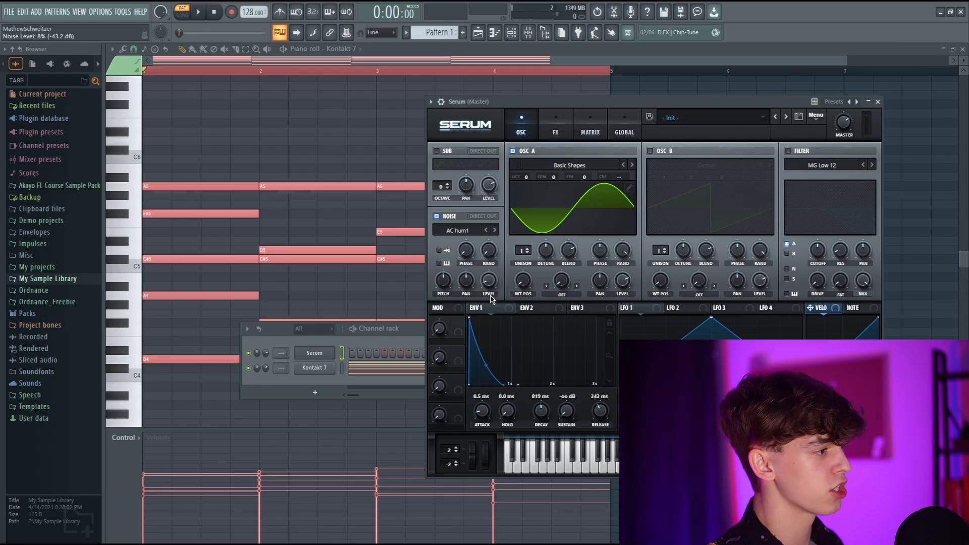
{"action": "left_click", "coordinate": [590, 129]}
{"action": "left_click", "coordinate": [555, 129]}
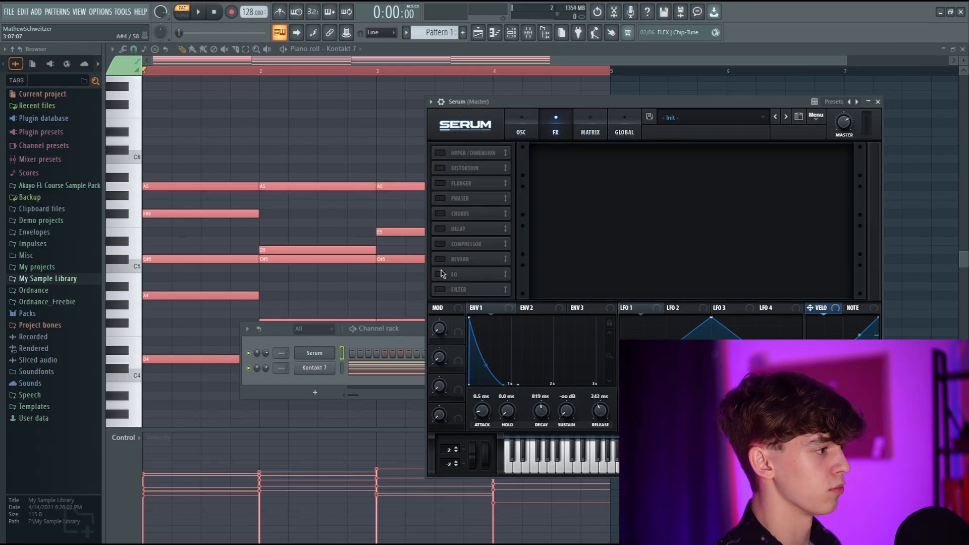
{"action": "left_click", "coordinate": [442, 228]}
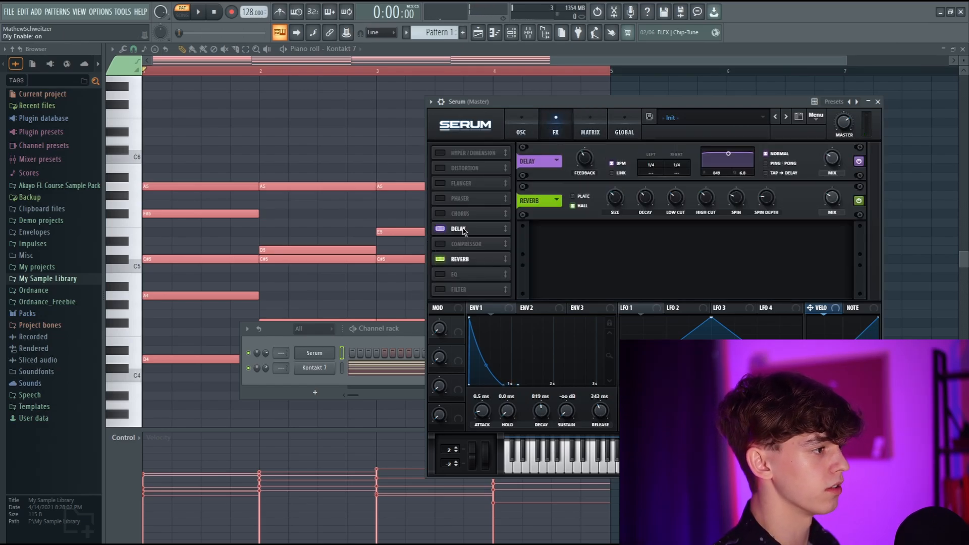
{"action": "mouse_move", "coordinate": [728, 155]}
{"action": "left_mouse_down"}
{"action": "mouse_move", "coordinate": [703, 246]}
{"action": "mouse_move", "coordinate": [726, 160]}
{"action": "left_mouse_up"}
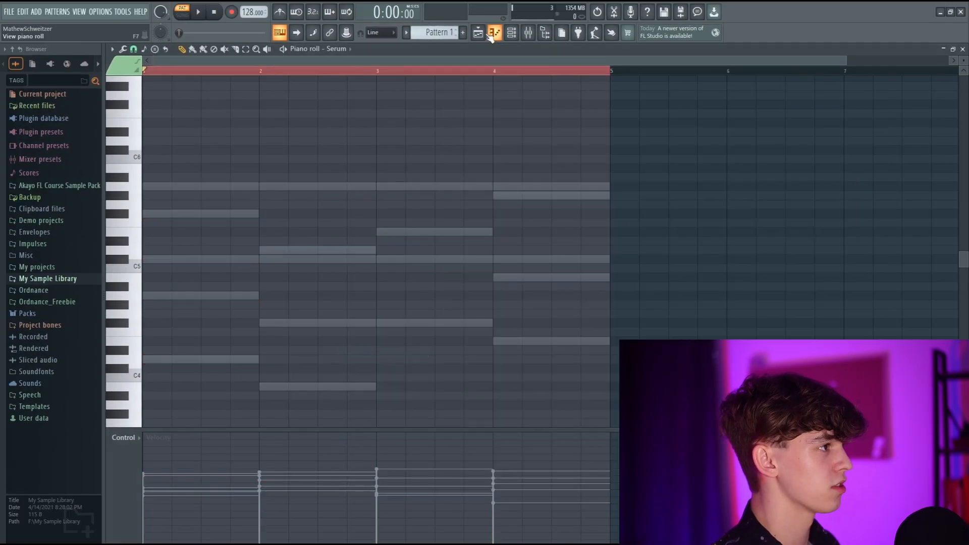
- Create a new Serum chord pattern with added low root notes, and start the second and fourth chords slightly before their bar lines
{"action": "left_click", "coordinate": [462, 33]}
{"action": "key", "text": "Return"}
{"action": "key", "text": "space"}
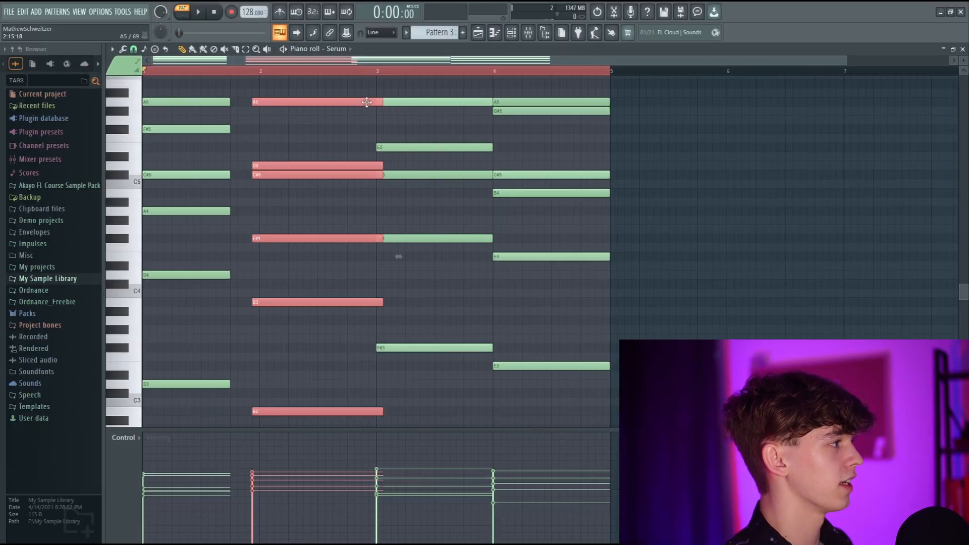
{"action": "left_click", "coordinate": [256, 88]}
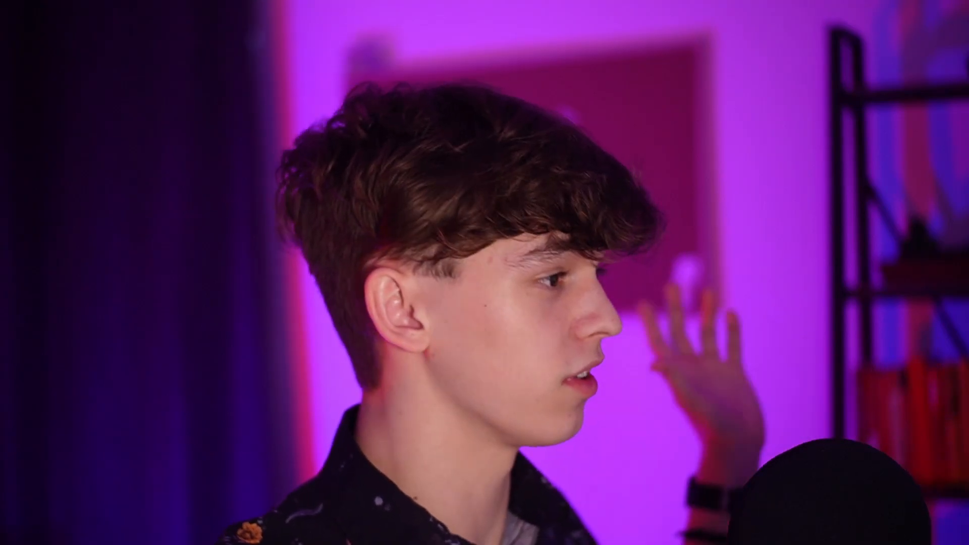
{"action": "left_click", "coordinate": [216, 15]}
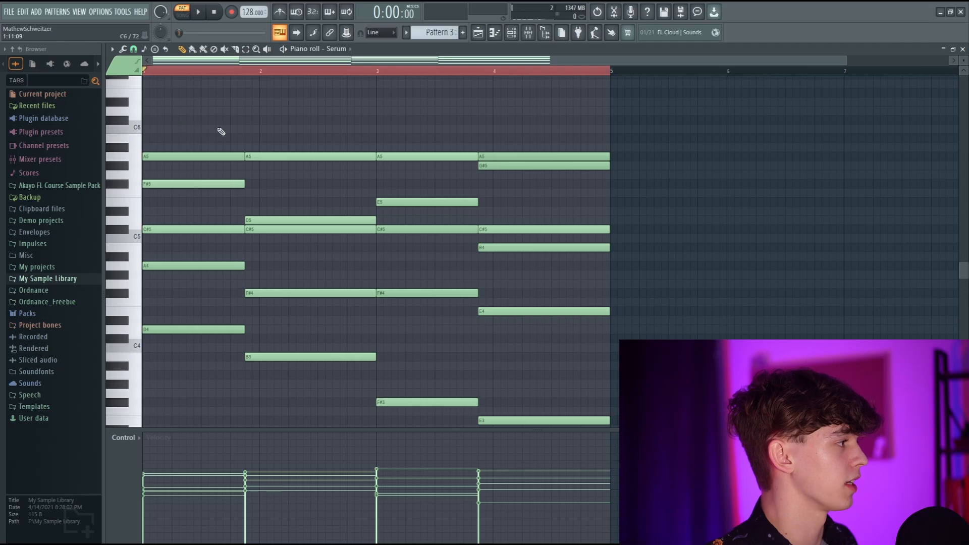
- Add top melody notes C#6, G#5, E6 and D6 over the four chords, starting the second chord's A5 after its G#5
{"action": "key", "text": "space"}
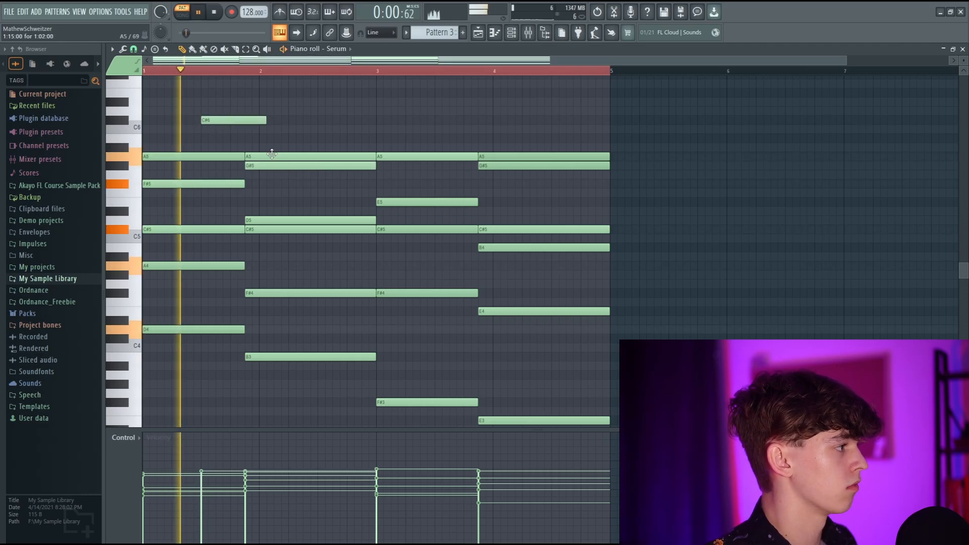
{"action": "left_click_drag", "start_coordinate": [272, 153], "coordinate": [335, 153]}
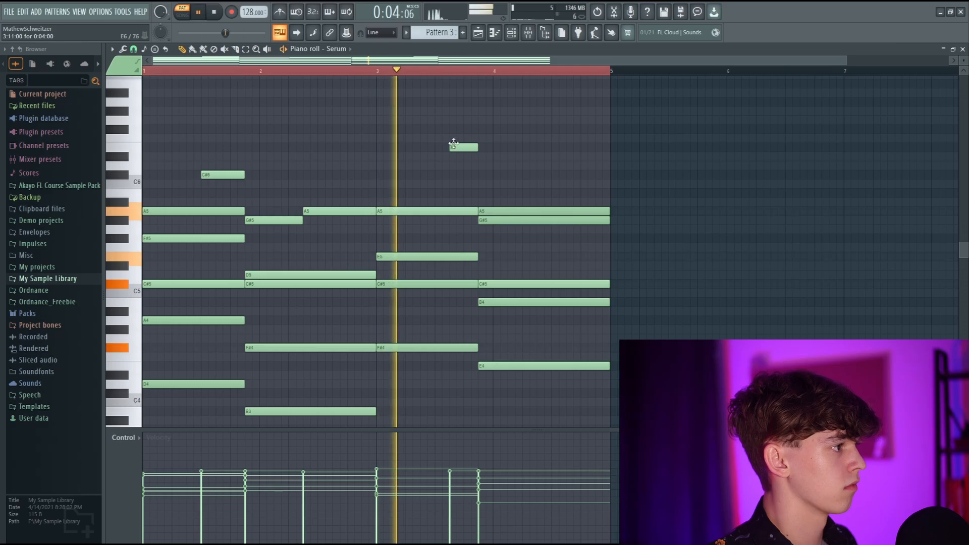
{"action": "left_click_drag", "start_coordinate": [453, 145], "coordinate": [478, 147]}
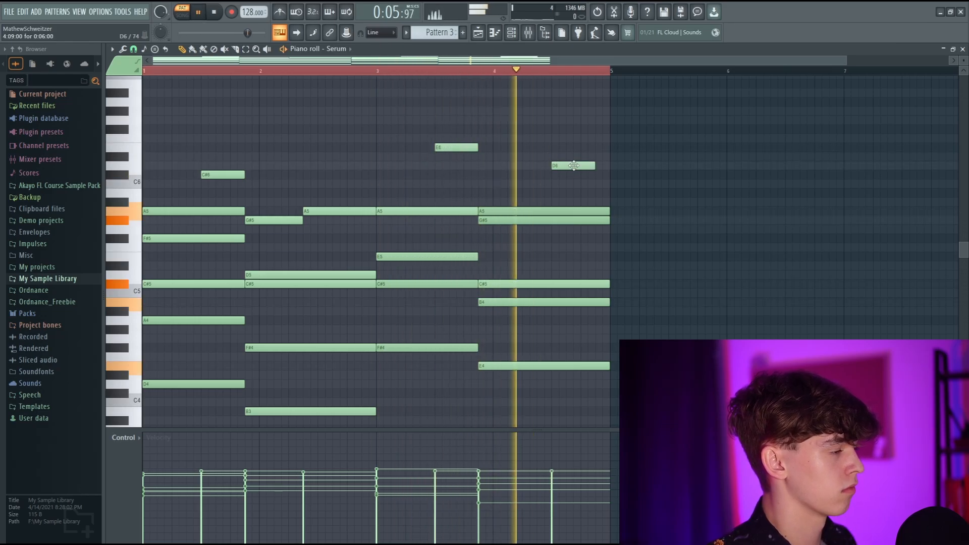
{"action": "left_click", "coordinate": [582, 175]}
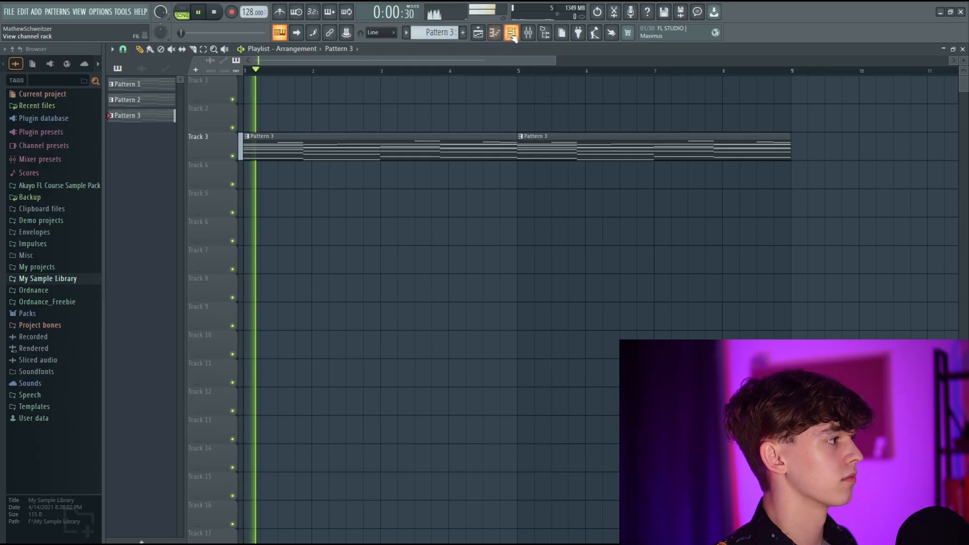
- Route the Serum pluck to mixer insert 2 and add a Volume shaper in its ShaperBox 2
{"action": "left_click", "coordinate": [512, 36]}
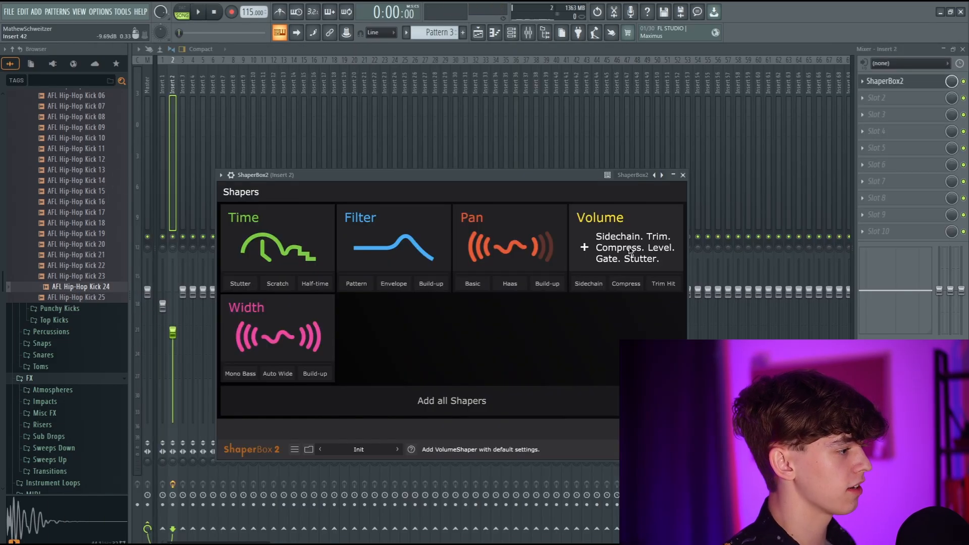
{"action": "left_click", "coordinate": [631, 251]}
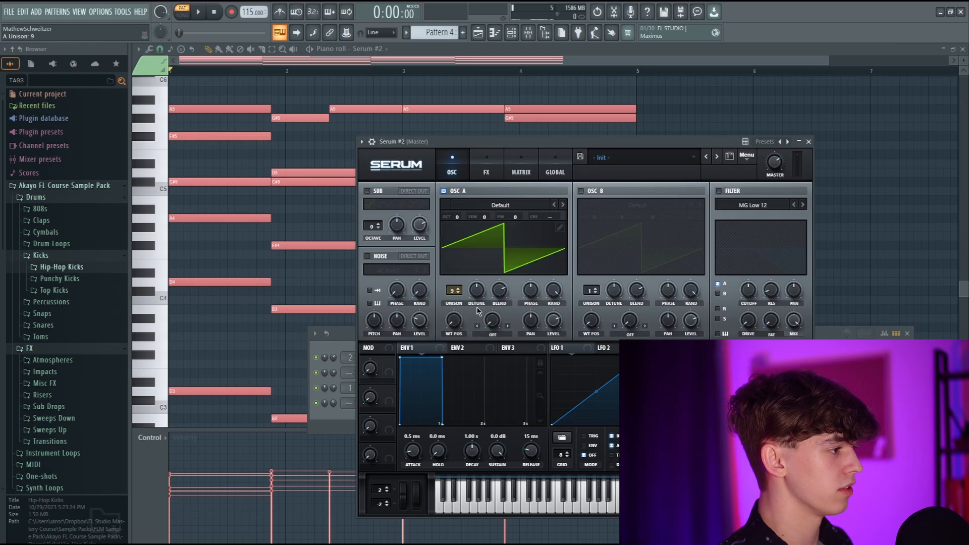
- Enable Serum #2's low-pass filter with a lowered, Envelope 1-modulated cutoff, lengthen the envelope's decay and choose a steeper MG Low slope
{"action": "left_click", "coordinate": [718, 191]}
{"action": "left_click_drag", "start_coordinate": [748, 291], "coordinate": [750, 305]}
{"action": "key", "text": "space"}
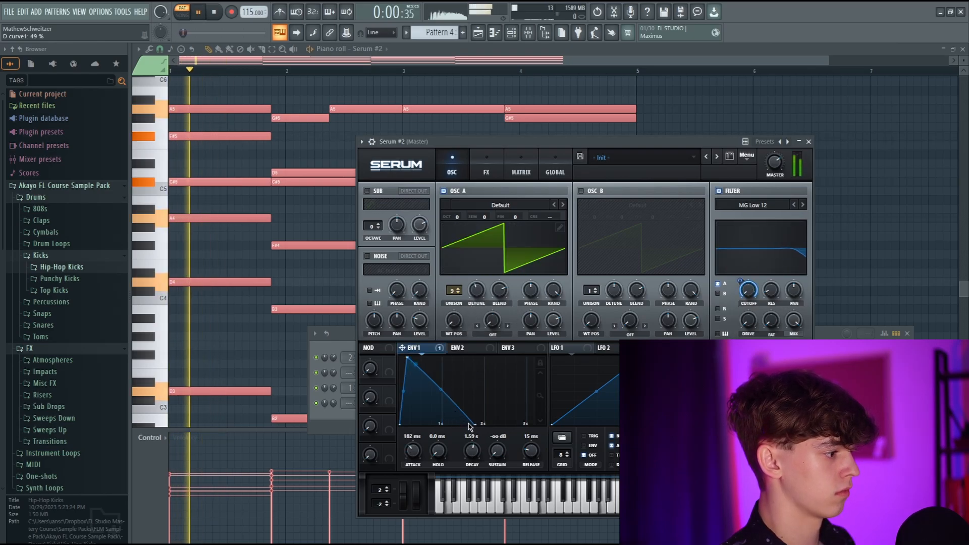
{"action": "left_click_drag", "start_coordinate": [472, 450], "coordinate": [469, 440]}
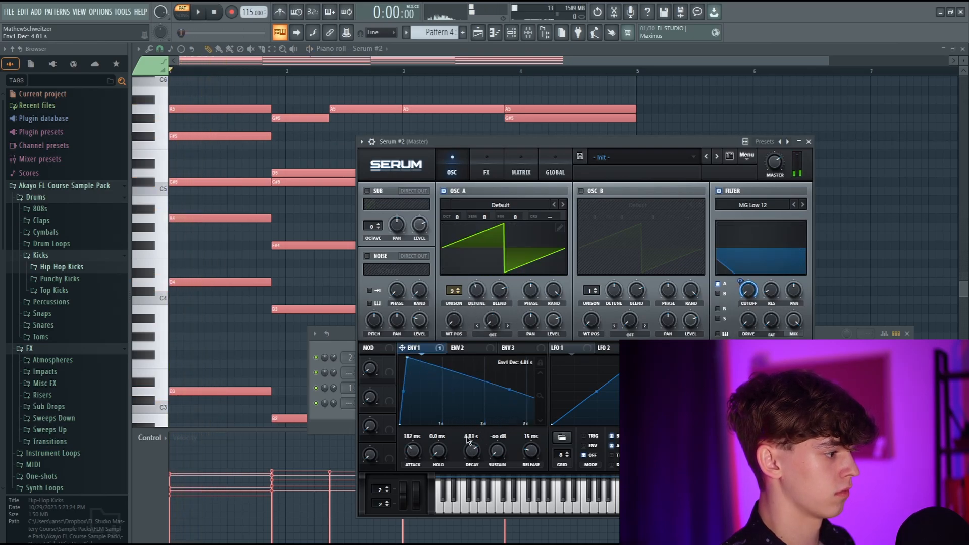
{"action": "key", "text": "space"}
{"action": "key", "text": "space"}
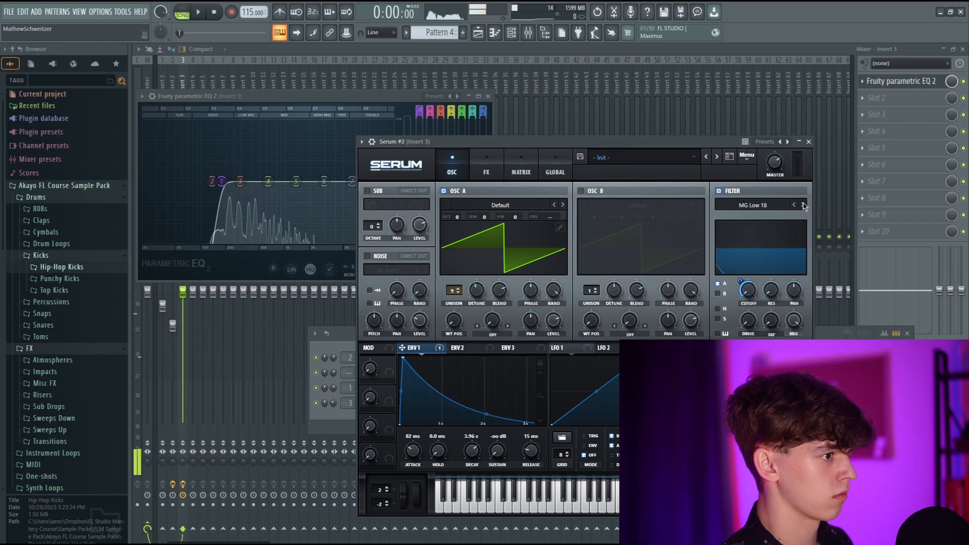
{"action": "left_click", "coordinate": [803, 205]}
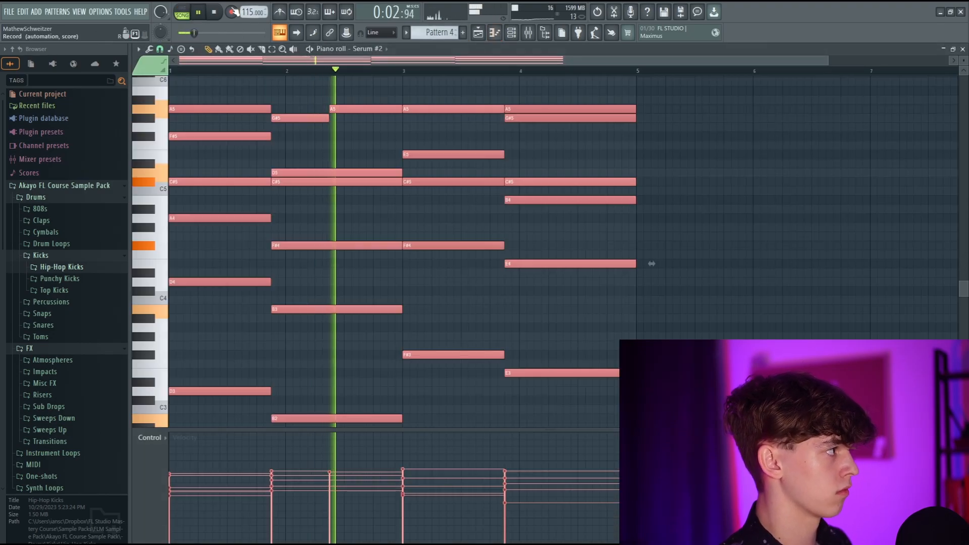
- Chop Pattern 4's chord notes into one-beat repeats using the Default chopper pattern, and play them in the song arrangement
{"action": "key", "text": "alt+u"}
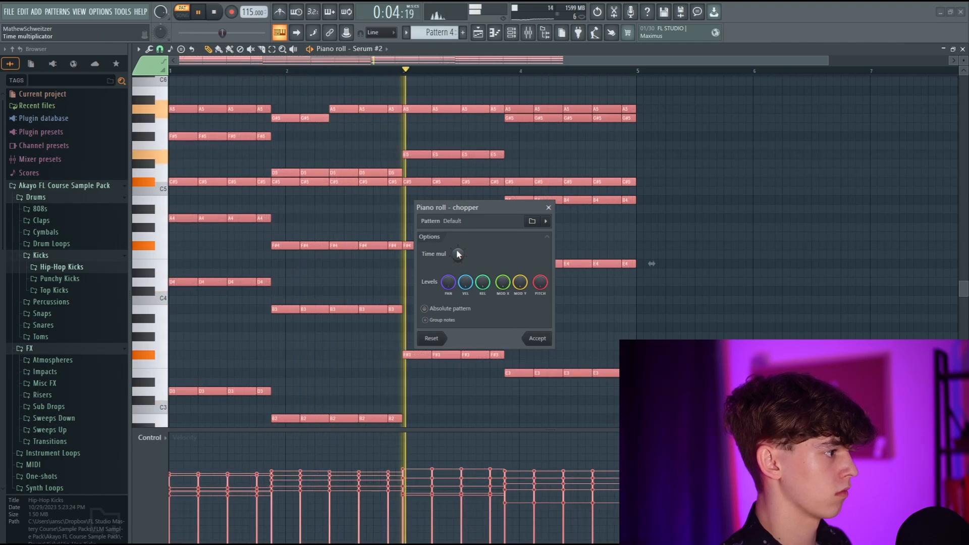
{"action": "left_click", "coordinate": [537, 338]}
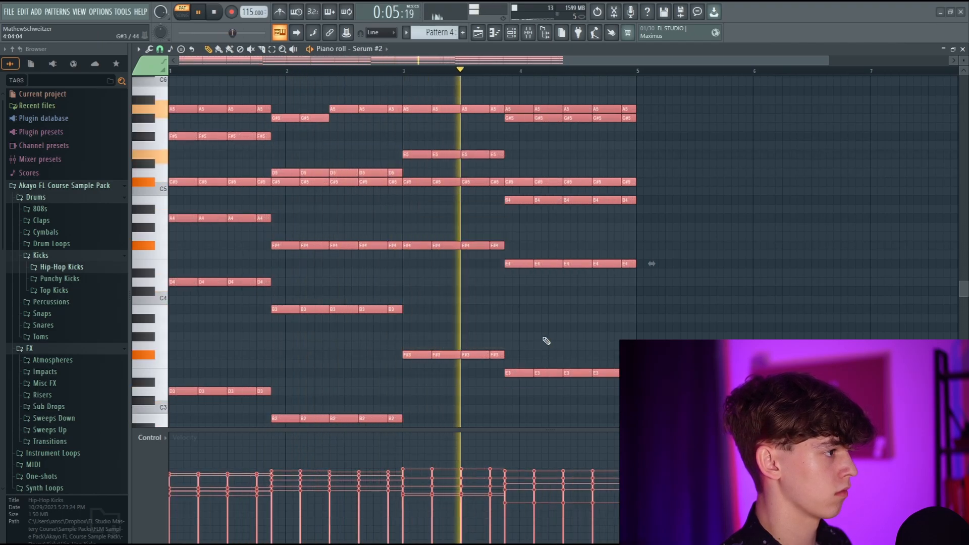
{"action": "left_click", "coordinate": [180, 15]}
{"action": "left_click", "coordinate": [494, 32]}
{"action": "left_click", "coordinate": [477, 32]}
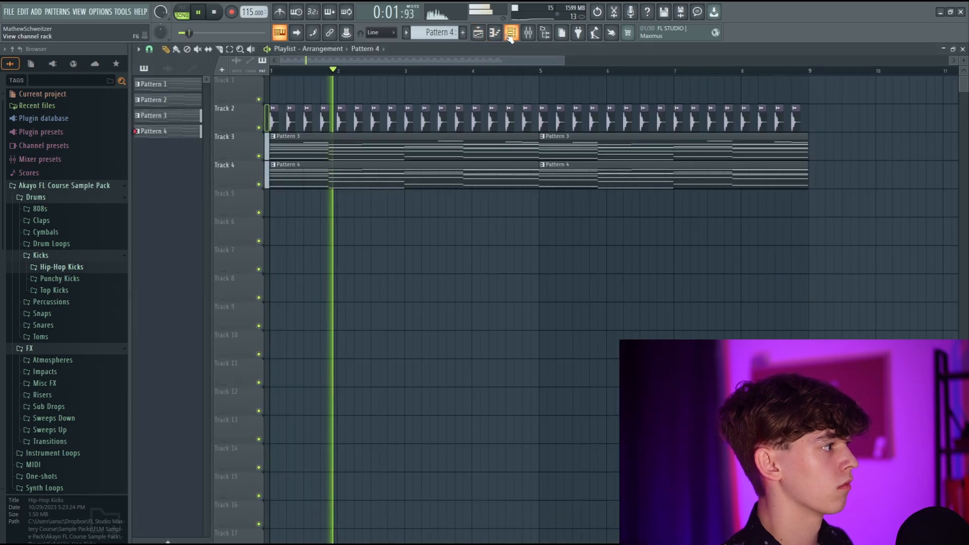
{"action": "key", "text": "F7"}
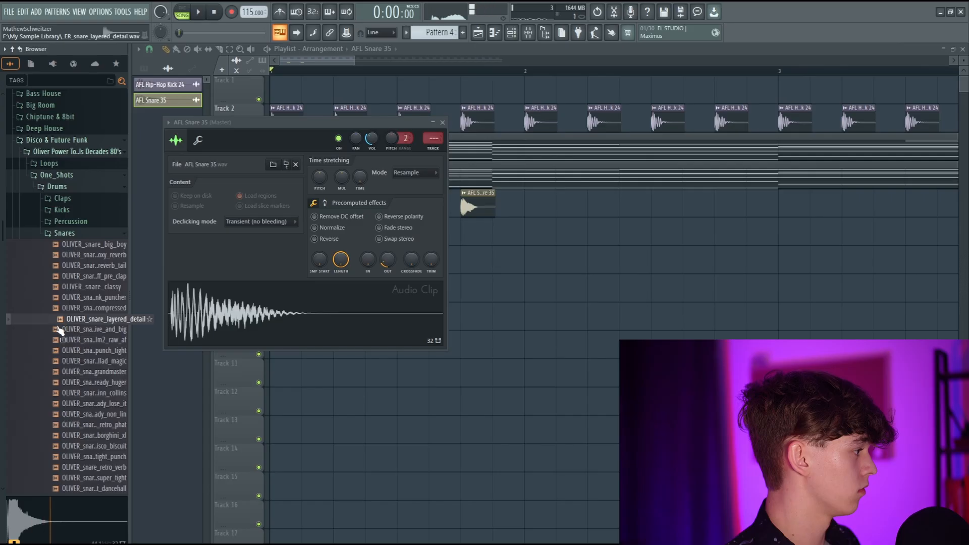
- Replace the snare sample with OLIVER_snare_mixready_slamborghini_xl and rearrange the playlist so the snares sit above the Pattern 3 and Pattern 4 tracks
{"action": "scroll", "coordinate": [68, 316], "scroll_direction": "down", "scroll_amount": 3}
{"action": "left_click_drag", "start_coordinate": [68, 316], "coordinate": [336, 202]}
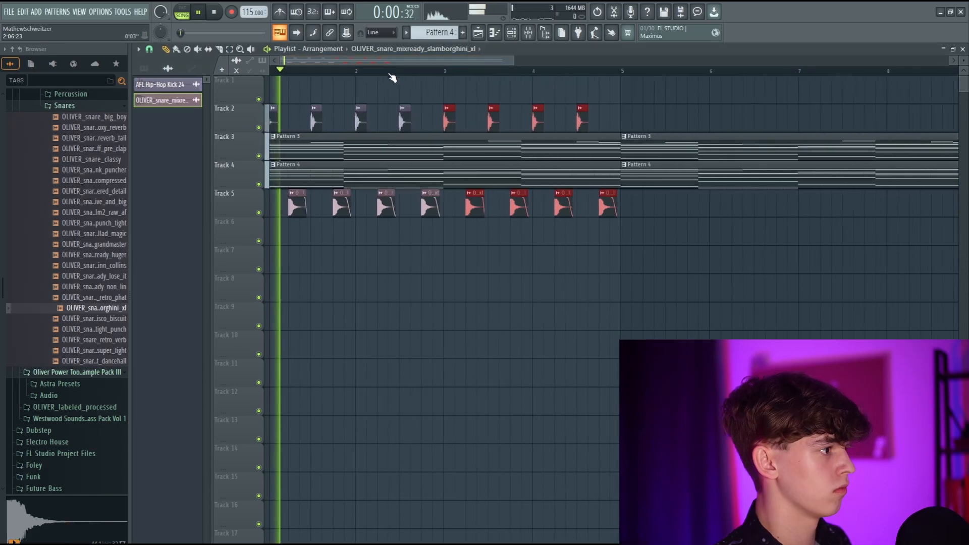
{"action": "left_click_drag", "start_coordinate": [669, 135], "coordinate": [668, 150]}
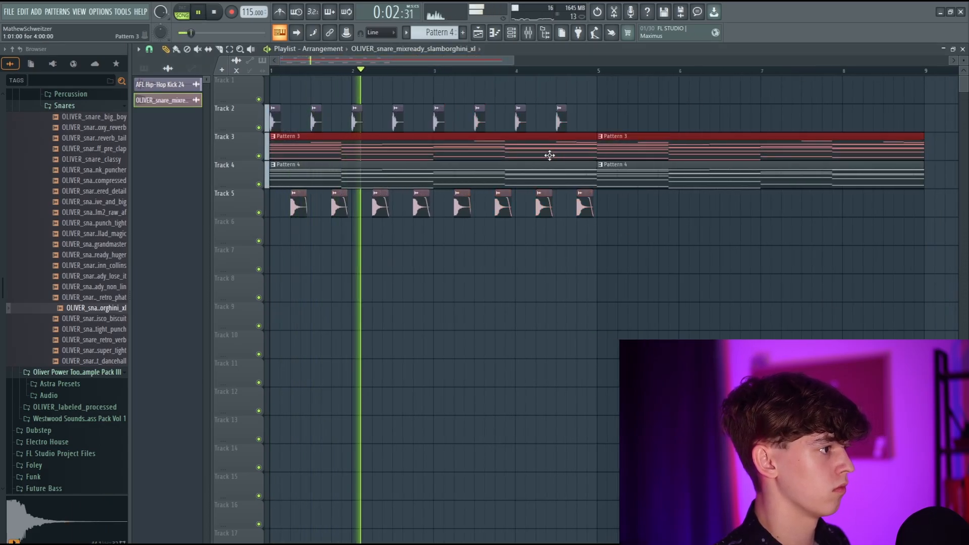
{"action": "left_click_drag", "start_coordinate": [550, 155], "coordinate": [510, 257]}
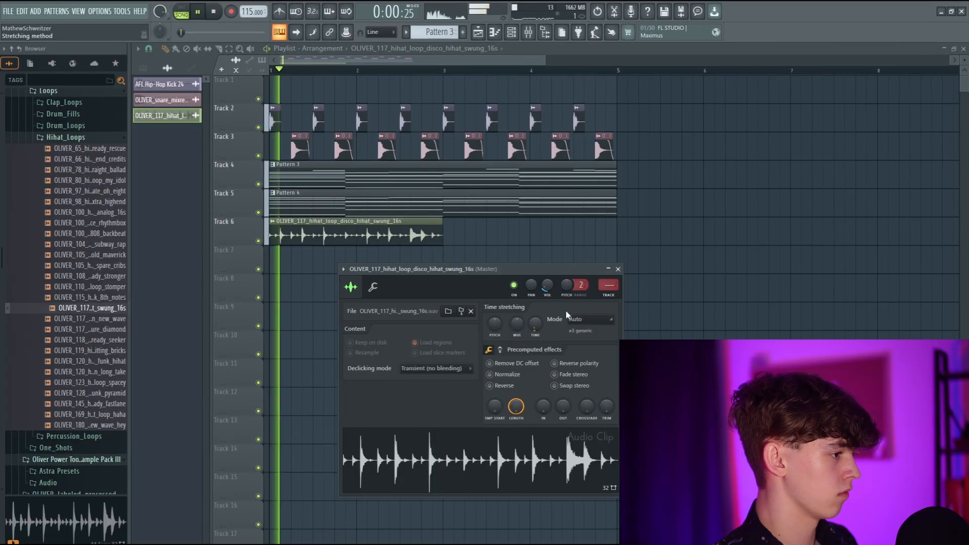
- Repeat the OLIVER_117_hihat_loop_disco_hihat_swung_16s clip on Track 6 to fill four bars, and collapse the sample's browser folders
{"action": "left_click", "coordinate": [617, 269]}
{"action": "left_click_drag", "start_coordinate": [469, 254], "coordinate": [446, 230]}
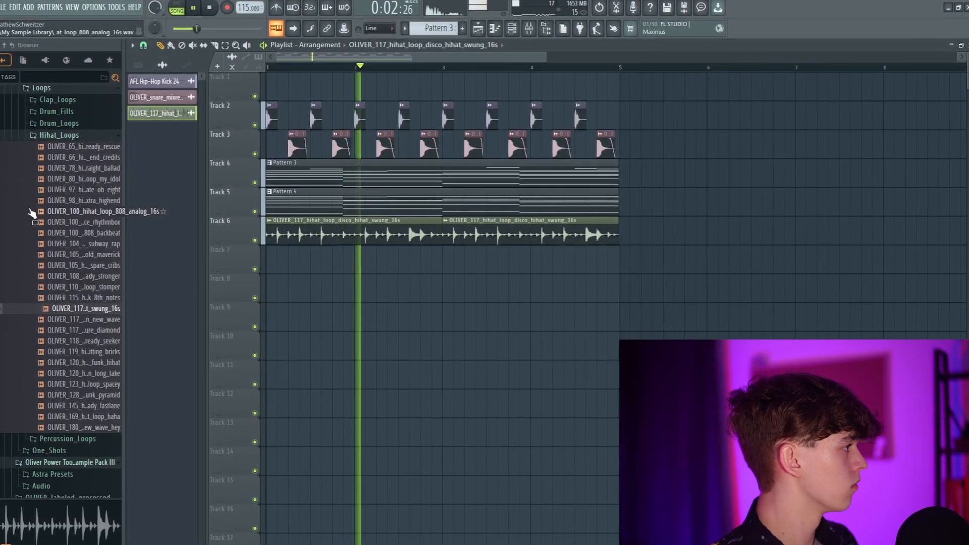
{"action": "scroll", "coordinate": [31, 212], "scroll_direction": "up", "scroll_amount": 5}
{"action": "left_click", "coordinate": [50, 199]}
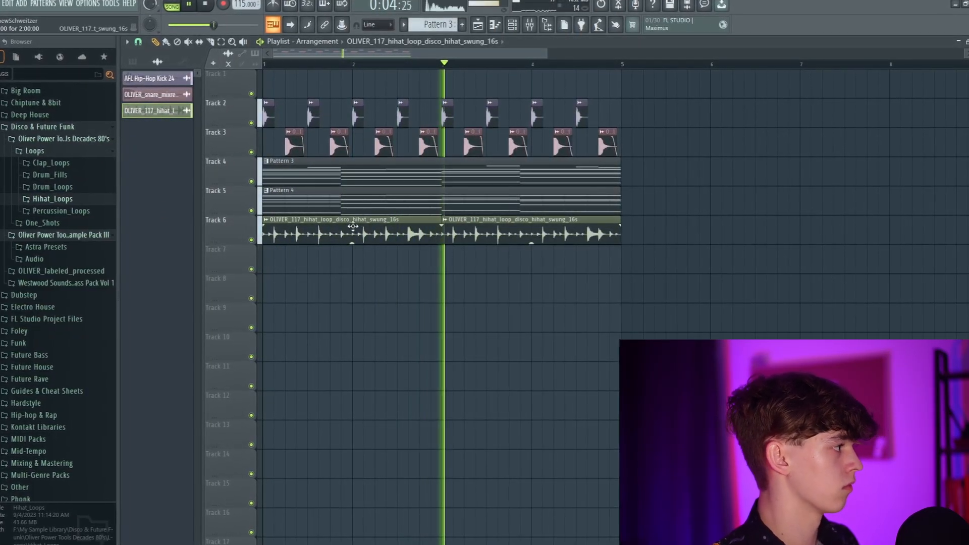
{"action": "left_click", "coordinate": [35, 150]}
- Duplicate the whole four-bar playlist arrangement to fill eight bars
{"action": "left_click", "coordinate": [437, 198]}
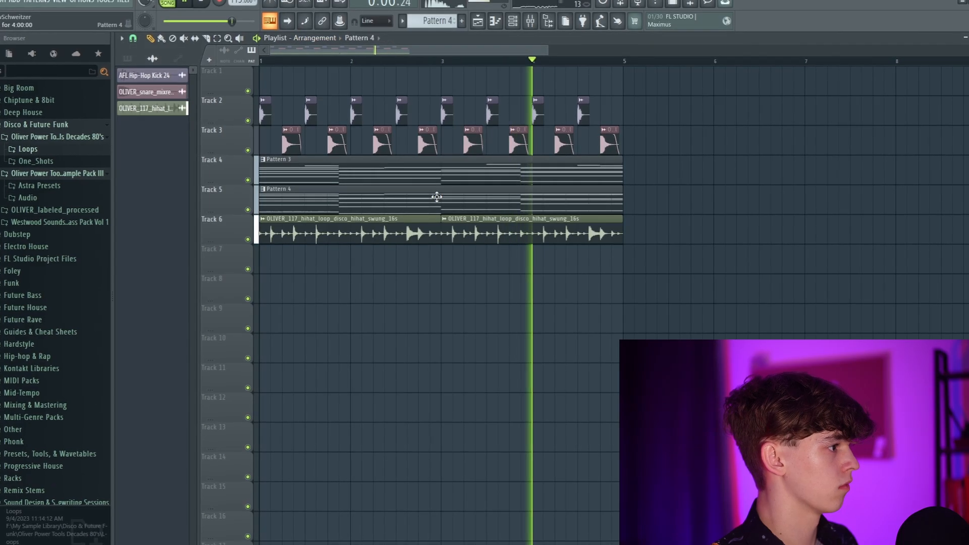
{"action": "key", "text": "ctrl+a"}
{"action": "key", "text": "ctrl+b"}
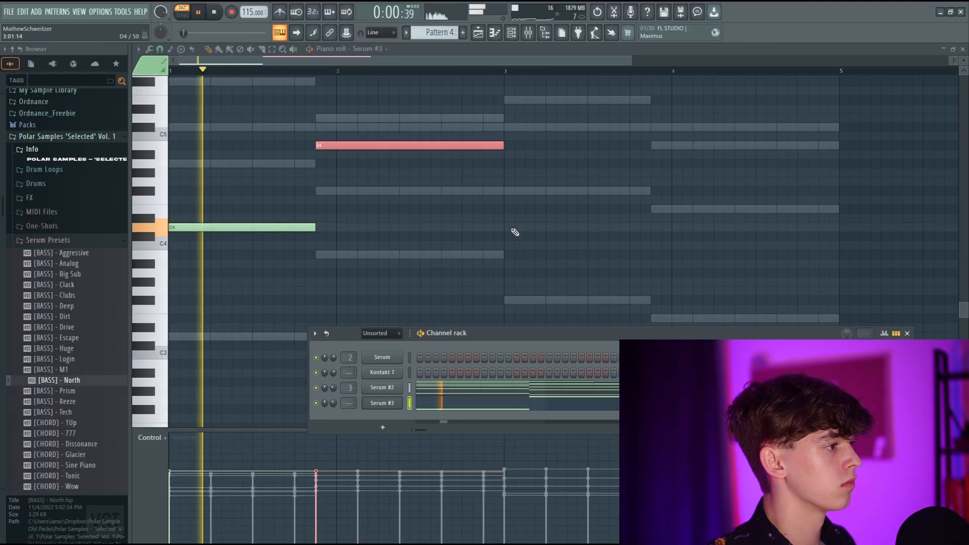
- Add F#4 and E4 bass notes under the third and fourth chords for Serum #3, extending E4 to the start of bar 5
{"action": "left_click", "coordinate": [505, 191]}
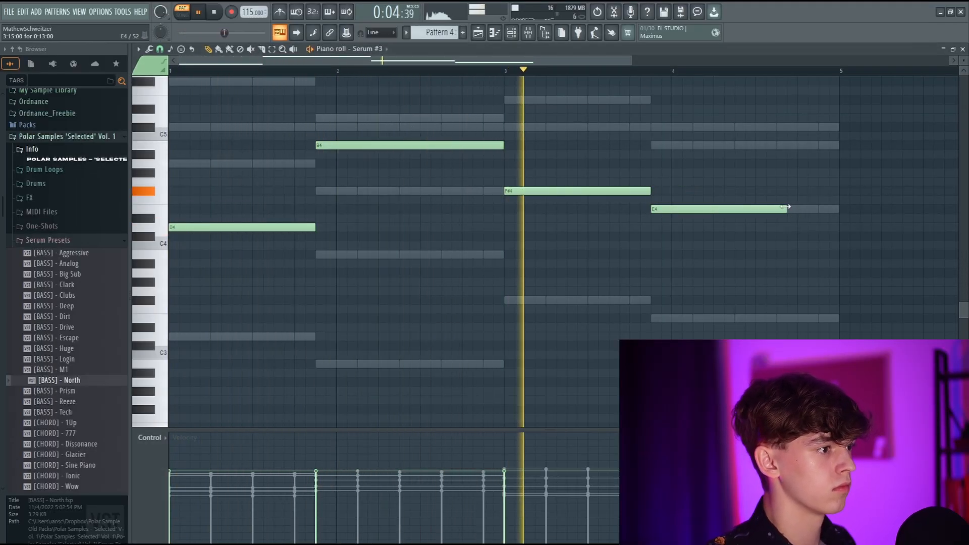
{"action": "left_click_drag", "start_coordinate": [785, 209], "coordinate": [839, 212]}
{"action": "scroll", "coordinate": [633, 152], "scroll_direction": "up", "scroll_amount": 3}
{"action": "scroll", "coordinate": [633, 151], "scroll_direction": "up", "scroll_amount": 1}
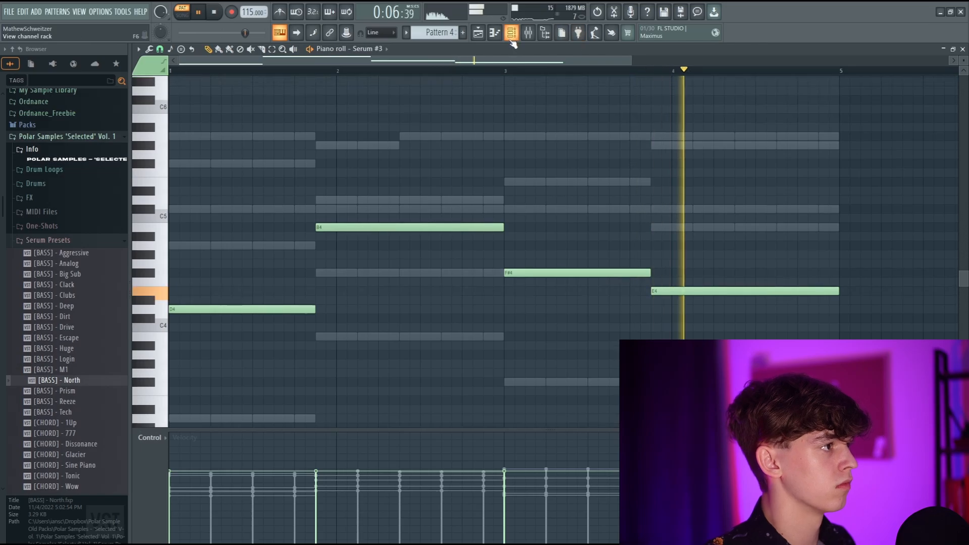
- Set up mixer insert 4 for the bass with Kickstart and a Fruity parametric EQ 2 that rolls off the highs
{"action": "left_click", "coordinate": [527, 32]}
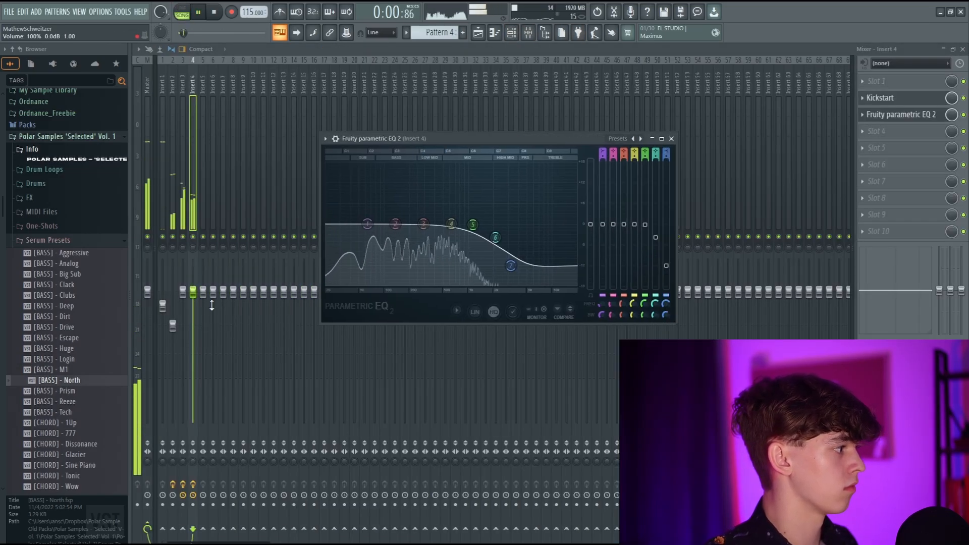
{"action": "left_click", "coordinate": [478, 33]}
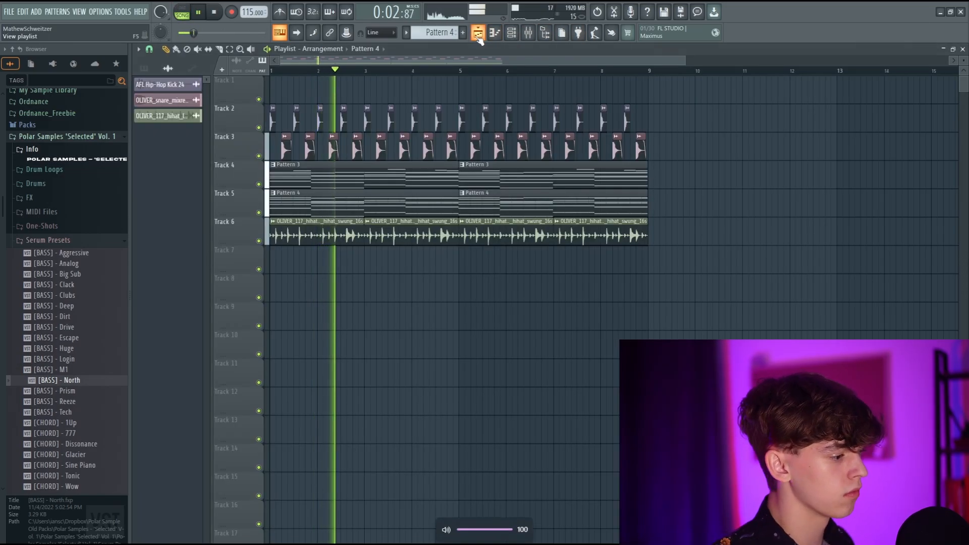
- Place two four-bar clips of Pattern 5 on Track 7, play the song, and open the Serum #4 channel
{"action": "left_click", "coordinate": [512, 33]}
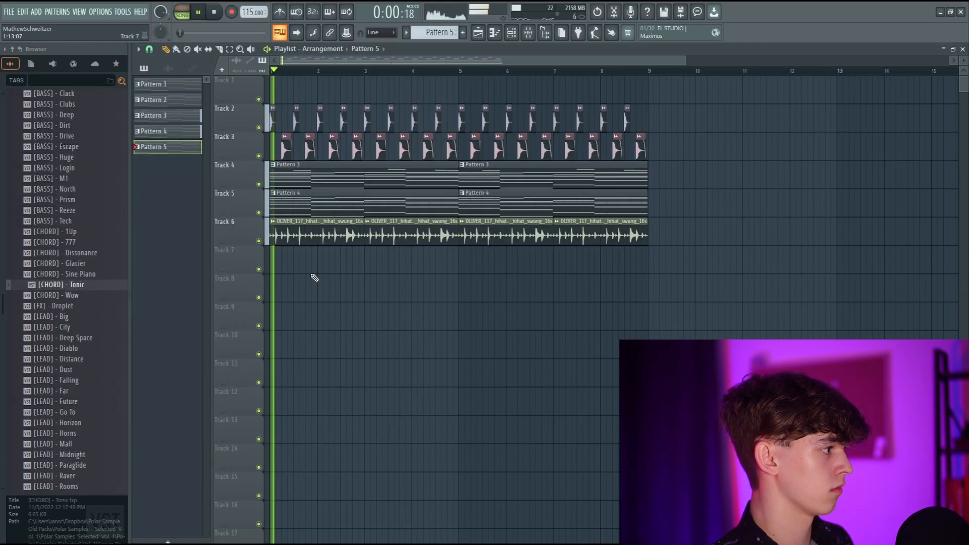
{"action": "left_click_drag", "start_coordinate": [313, 275], "coordinate": [448, 259]}
{"action": "key", "text": "space"}
{"action": "left_click", "coordinate": [510, 33]}
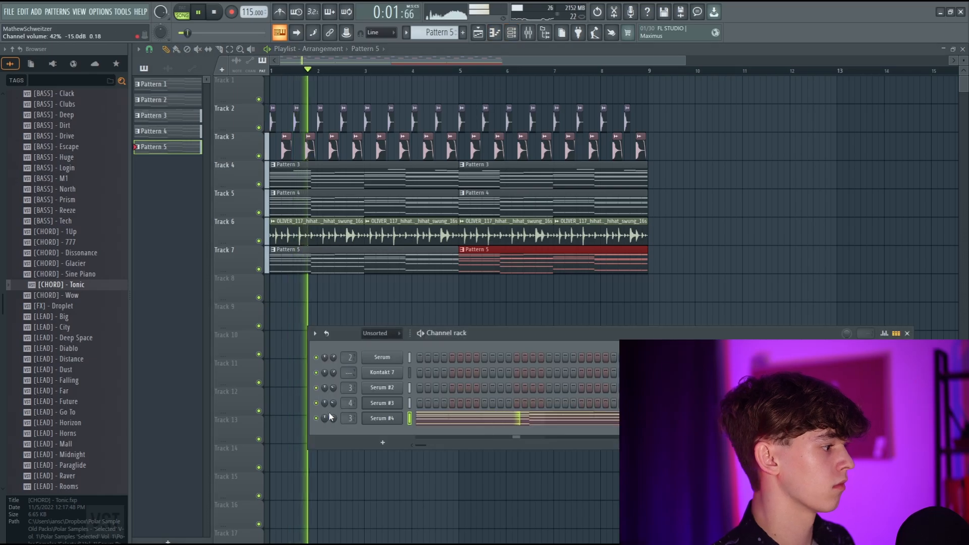
{"action": "left_click", "coordinate": [376, 419]}
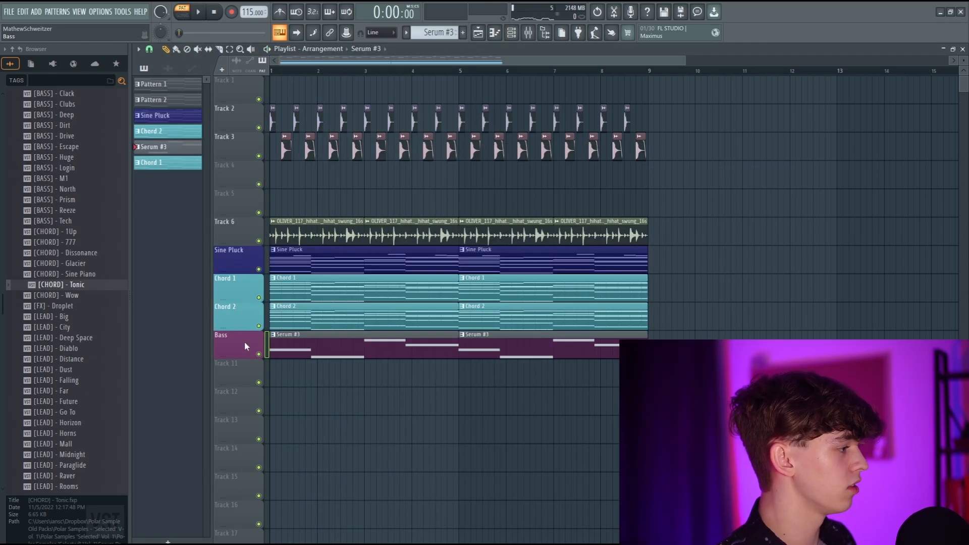
- Auto-name the Bass track's clips after the track, and play the song with the playlist shown
{"action": "right_click", "coordinate": [244, 341]}
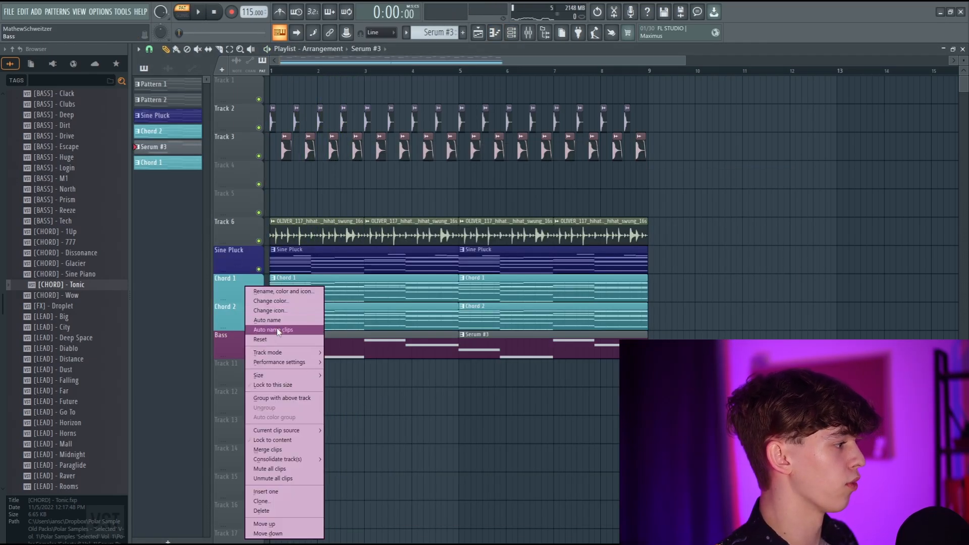
{"action": "left_click", "coordinate": [282, 329]}
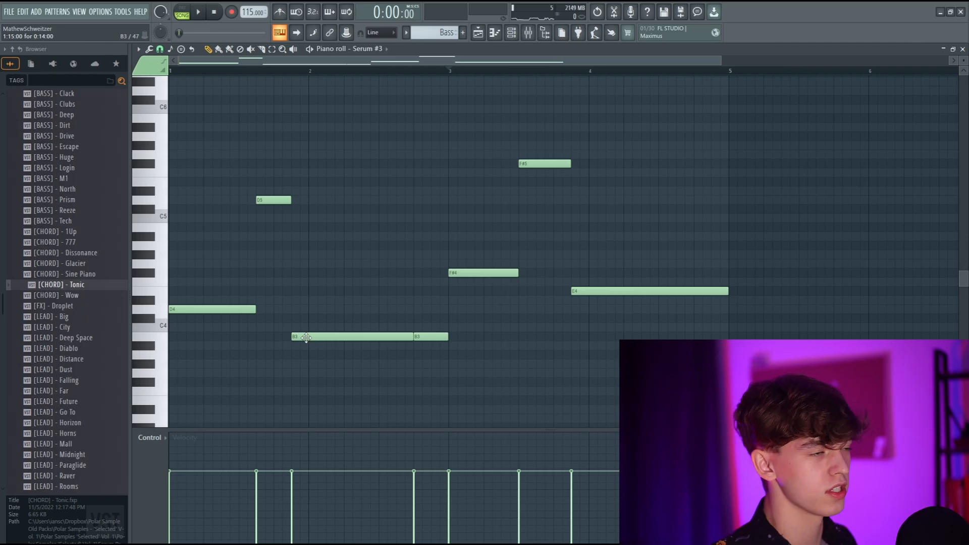
{"action": "key", "text": "space"}
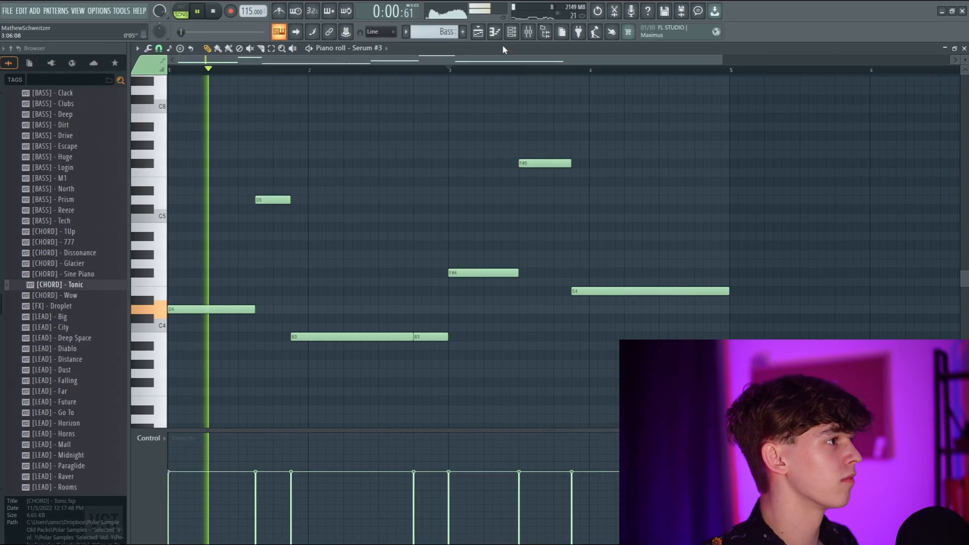
{"action": "left_click", "coordinate": [478, 33]}
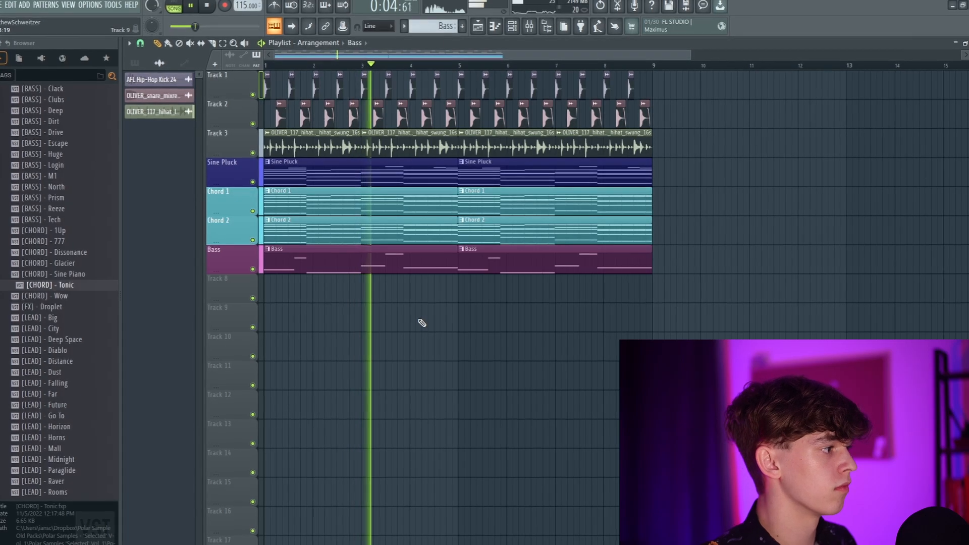
- Add the [LEAD] - Horizon preset from the Polar Samples 'Selected' Vol. 1 pack as a new Serum channel
{"action": "key", "text": "F6"}
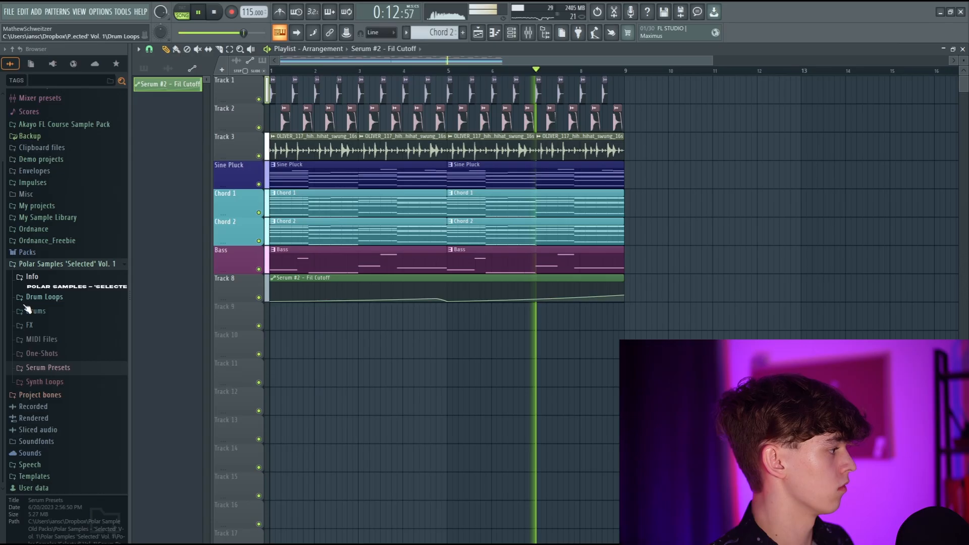
{"action": "left_click", "coordinate": [55, 356]}
{"action": "left_click", "coordinate": [55, 356]}
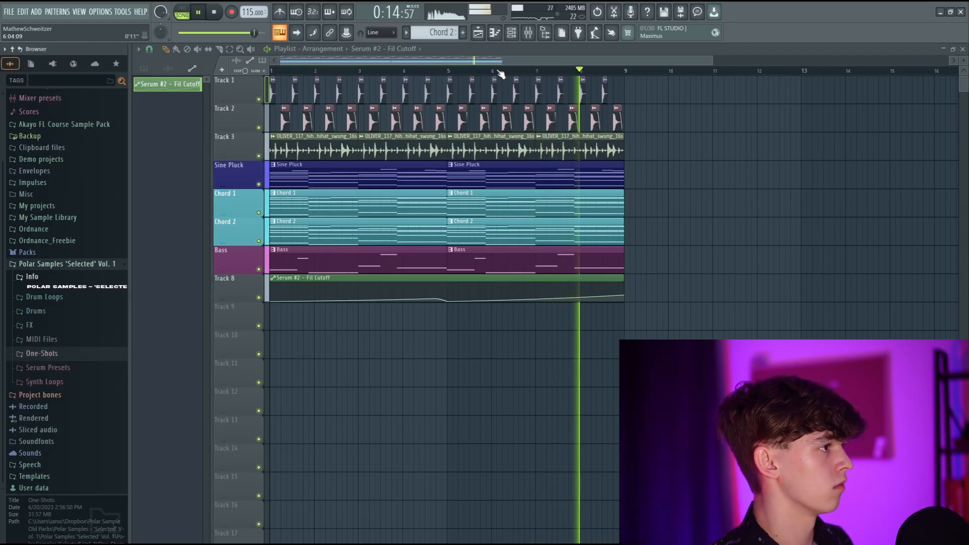
{"action": "key", "text": "F6"}
{"action": "left_click", "coordinate": [405, 334]}
{"action": "key", "text": "F6"}
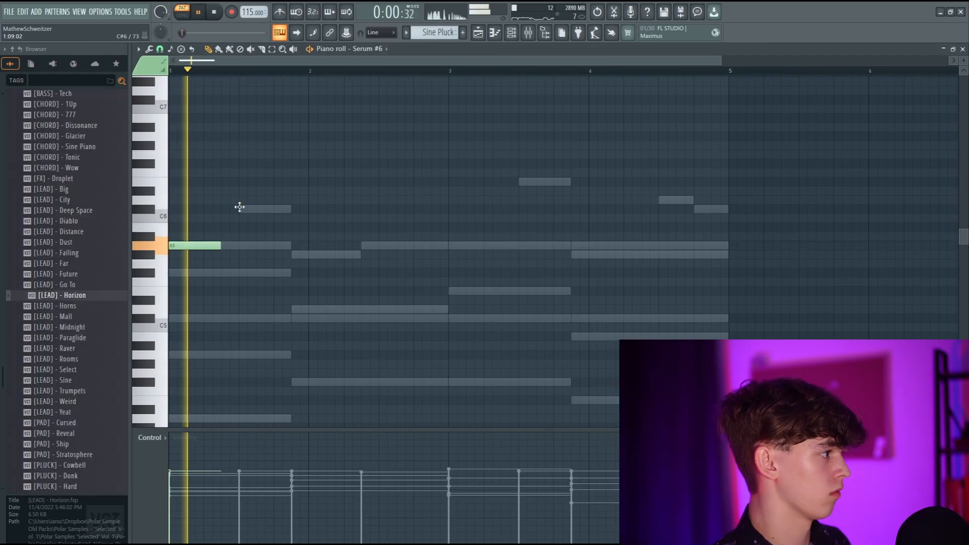
- Enter C#6, G#5 and A5 melody notes for Serum #6 along the ghosted chord notes in bars 1 and 2
{"action": "left_click", "coordinate": [239, 208]}
{"action": "left_click", "coordinate": [294, 254]}
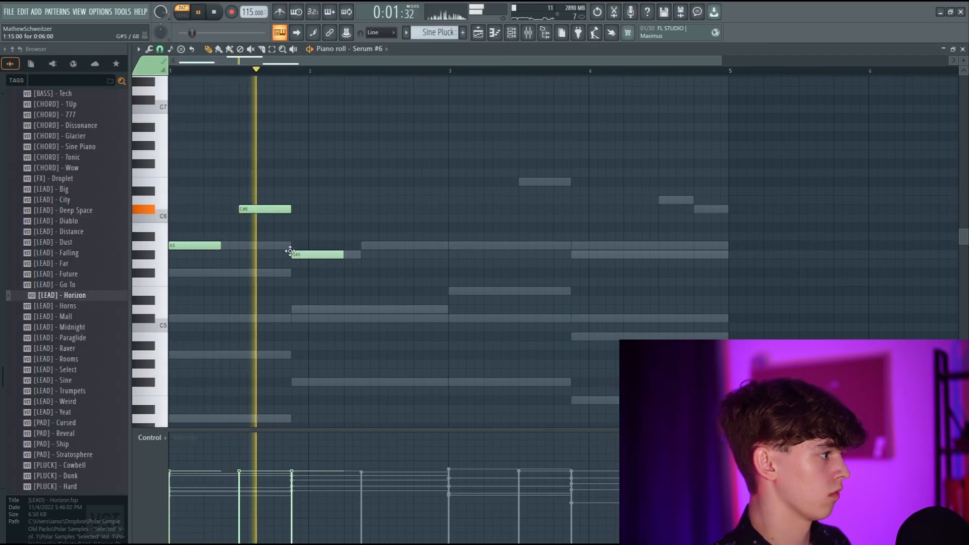
{"action": "left_click", "coordinate": [382, 245]}
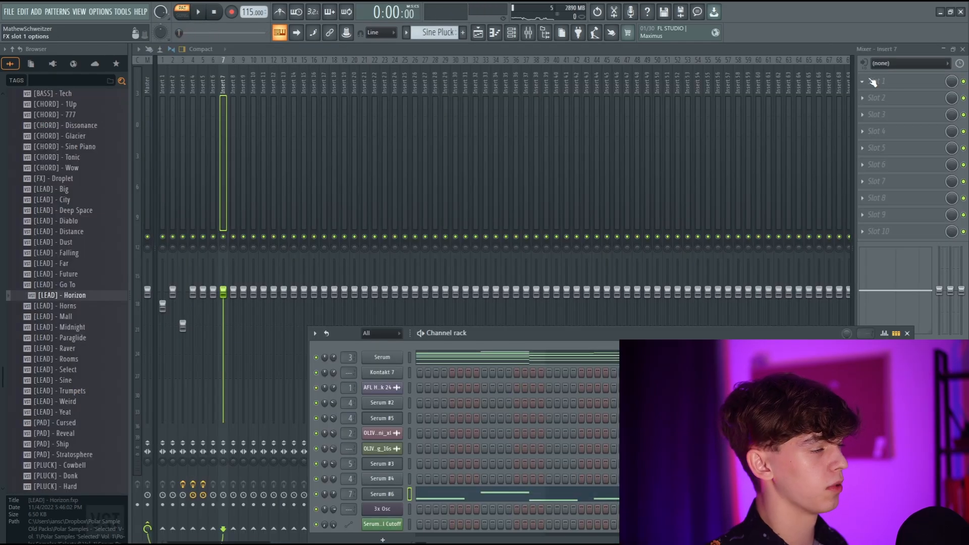
- Search the available plugins for "va" and choose an effect for the first slot of mixer insert 7
{"action": "left_click", "coordinate": [873, 82]}
{"action": "left_click", "coordinate": [621, 31]}
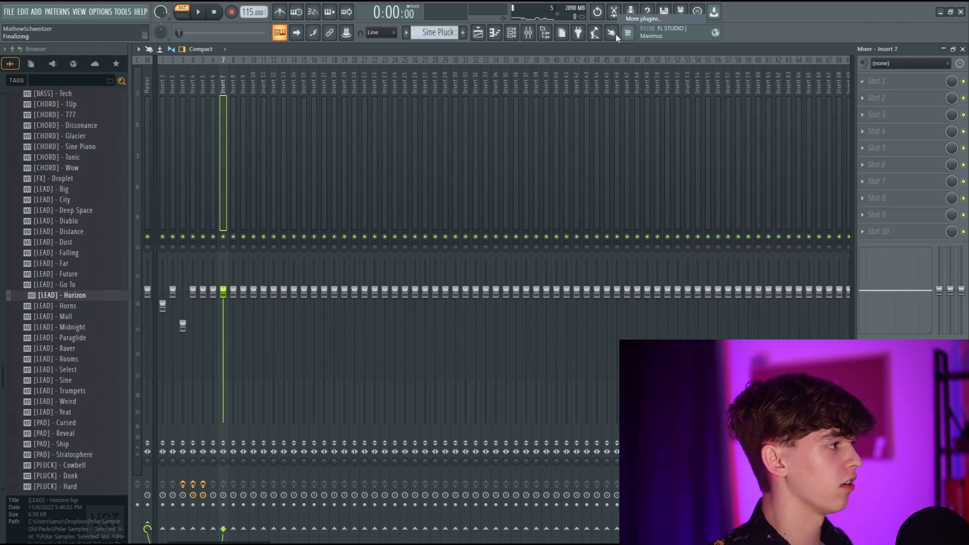
{"action": "type", "text": "va"}
{"action": "double_click", "coordinate": [527, 97]}
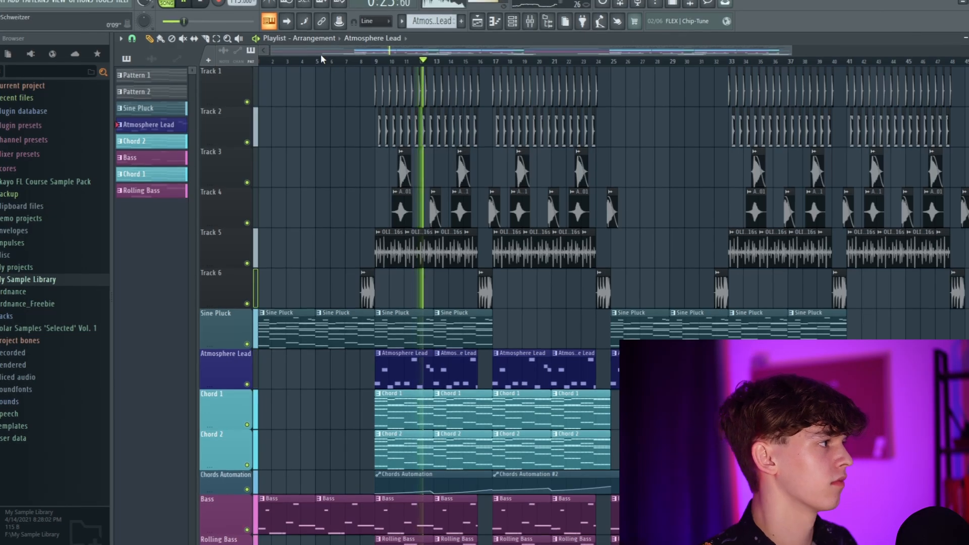
- Listen through the full arrangement while following the drum, lead, chord and bass sections in the playlist, and stop playback
{"action": "scroll", "coordinate": [325, 49], "scroll_direction": "up", "scroll_amount": 5}
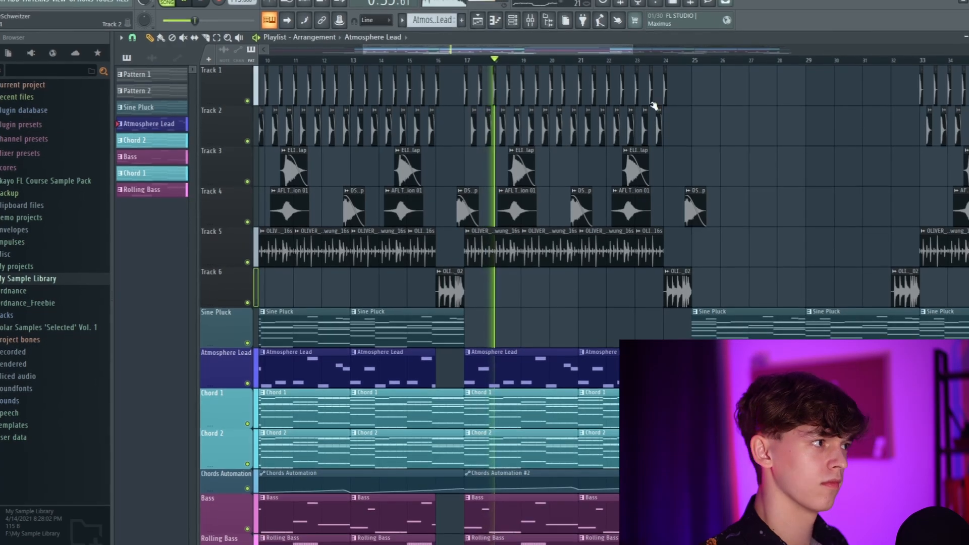
{"action": "left_click_drag", "start_coordinate": [565, 57], "coordinate": [628, 56]}
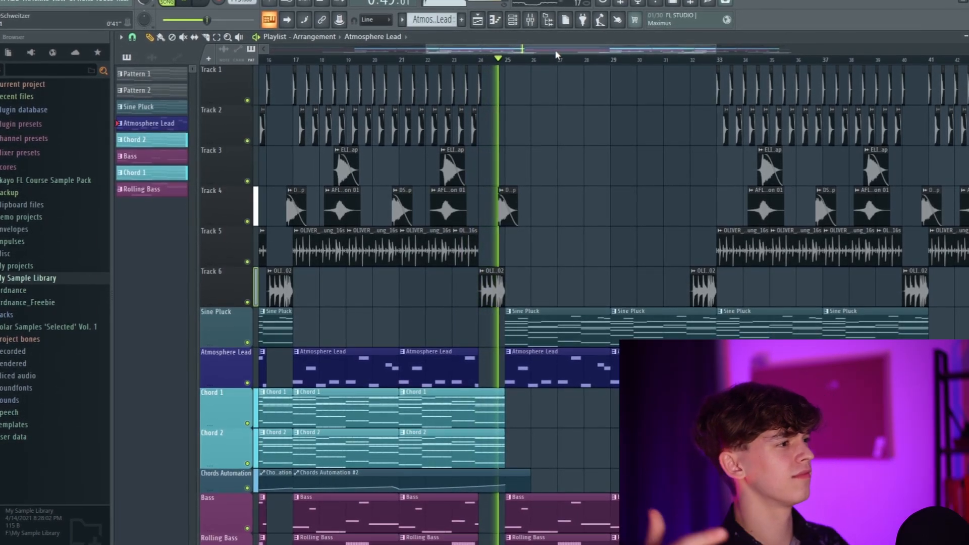
{"action": "key", "text": "space"}
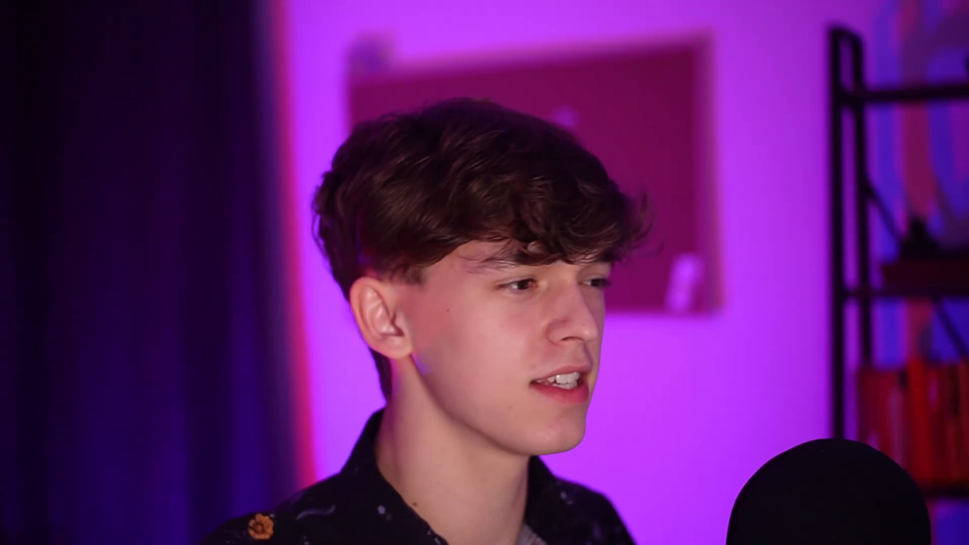